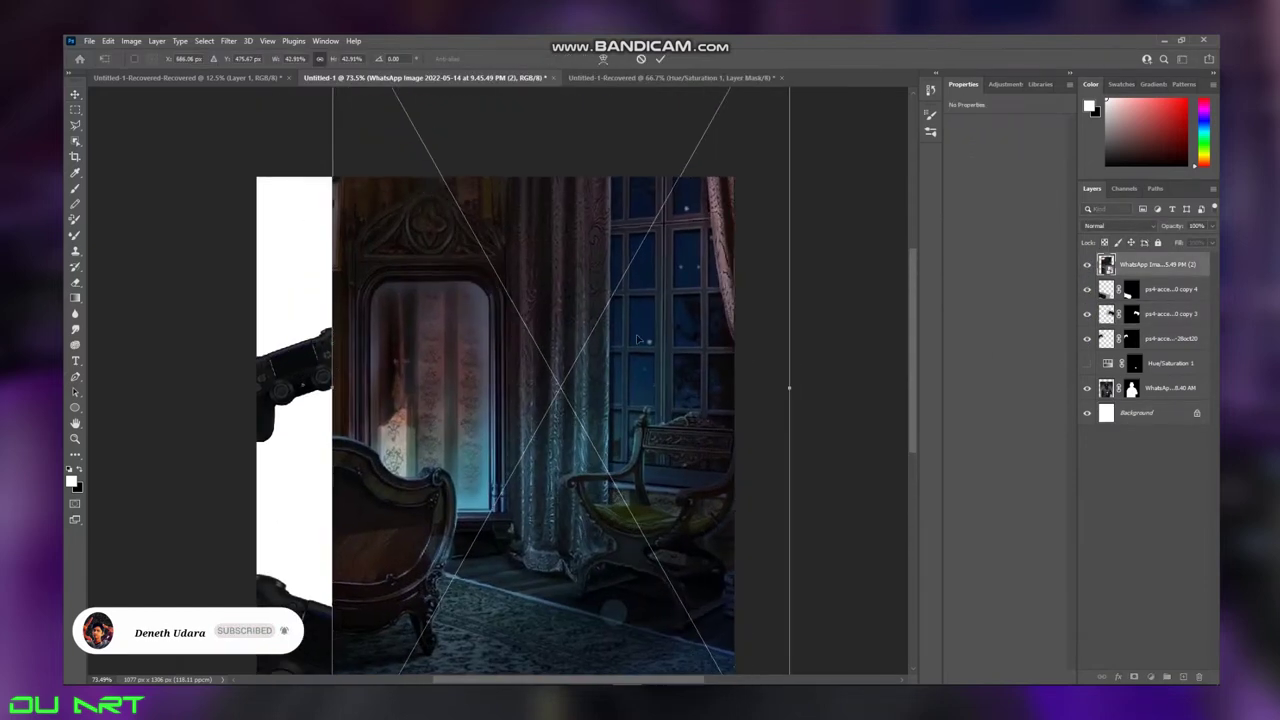
Step: Confirm the room image's enlarged size and move its layer below the figure layers
key(Return)
drag(1150, 264, 1140, 400)
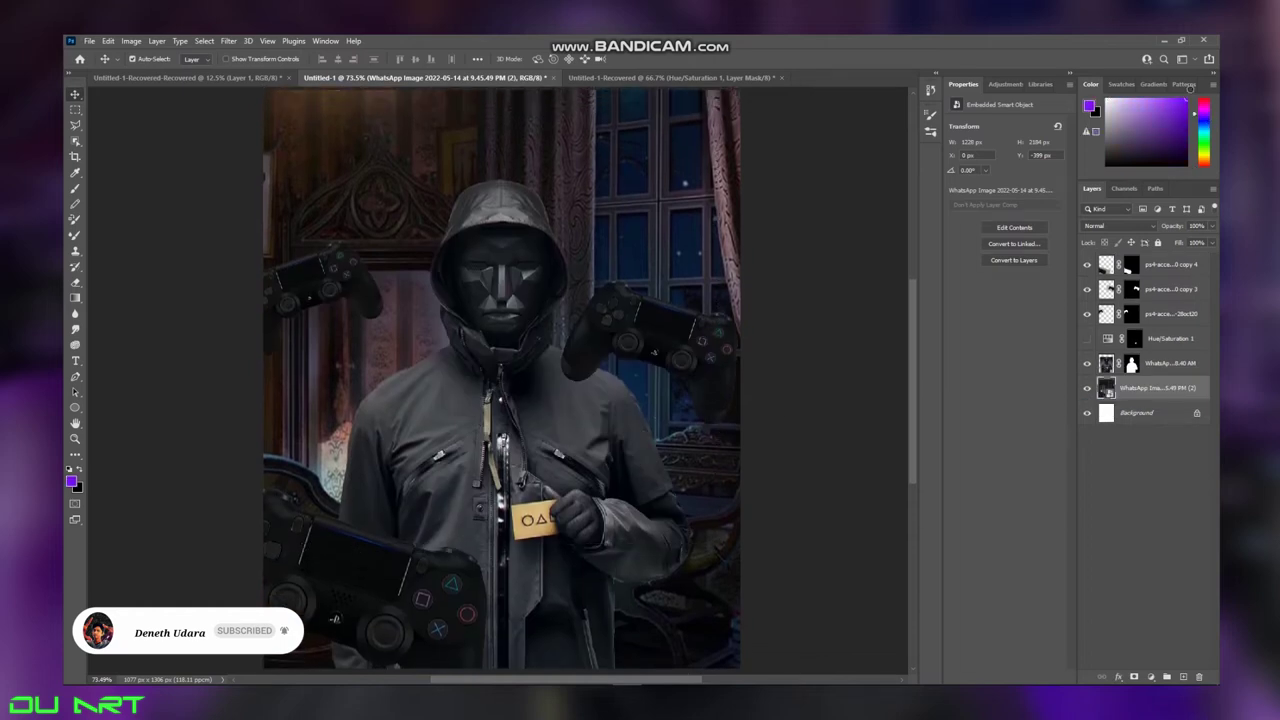
Step: Rasterize the room layer for painting and set a 480 px brush
click(75, 218)
click(617, 288)
click(138, 58)
text(480)
key(Return)
Step: Paint a wide purple glow behind the hooded figure with a larger brush
mouse_move(430, 300)
mouse_down()
mouse_move(494, 366)
mouse_move(400, 514)
mouse_move(608, 500)
mouse_move(518, 605)
mouse_up()
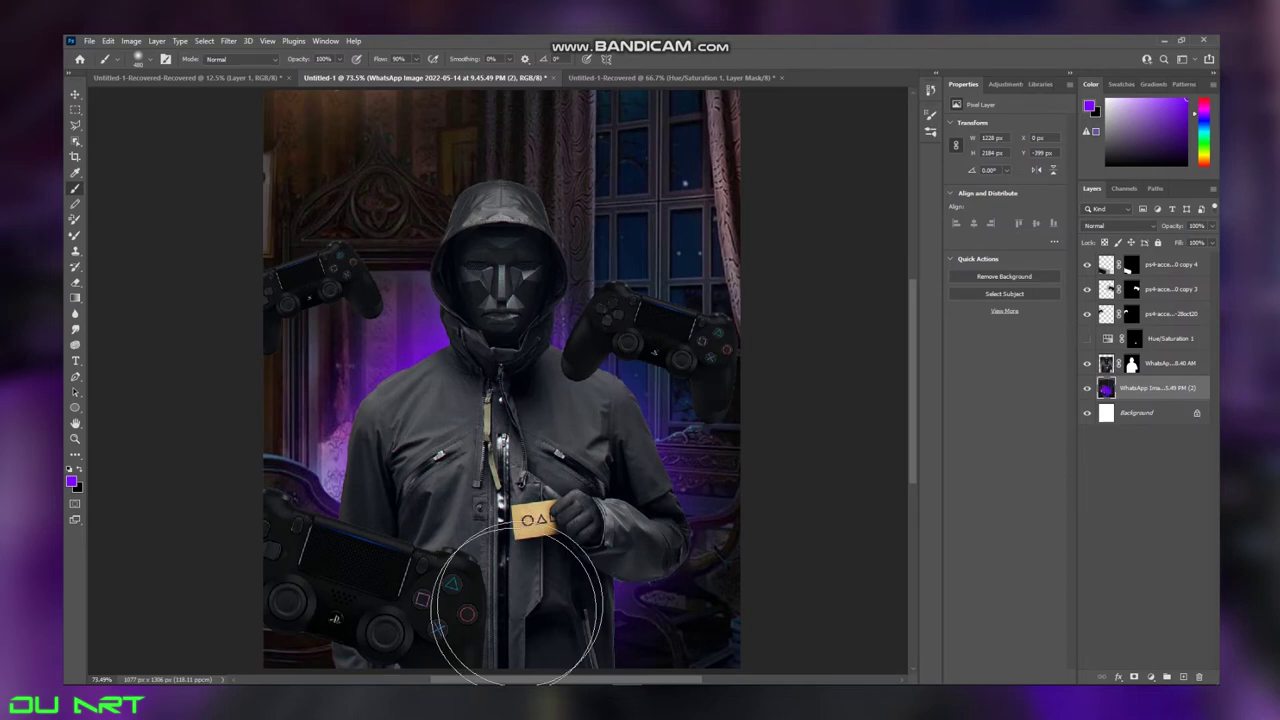
mouse_move(417, 615)
mouse_down()
mouse_move(471, 286)
mouse_move(543, 286)
mouse_move(371, 400)
mouse_move(517, 365)
mouse_up()
key(ctrl+z)
click(138, 58)
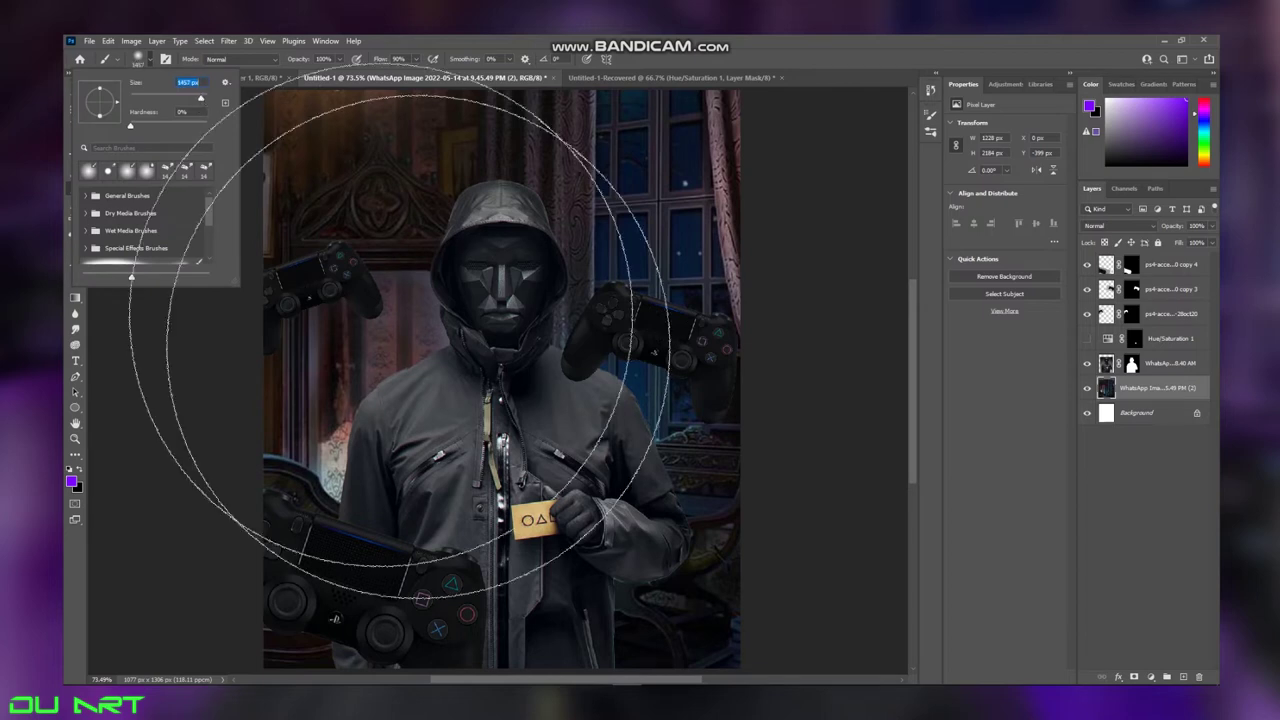
key(Return)
drag(411, 528, 360, 342)
scroll(360, 342, down, 1)
scroll(360, 342, up, 1)
Step: Add a colorized Hue/Saturation layer (hue 269, saturation 100) in Screen mode with an inverted mask
key(v)
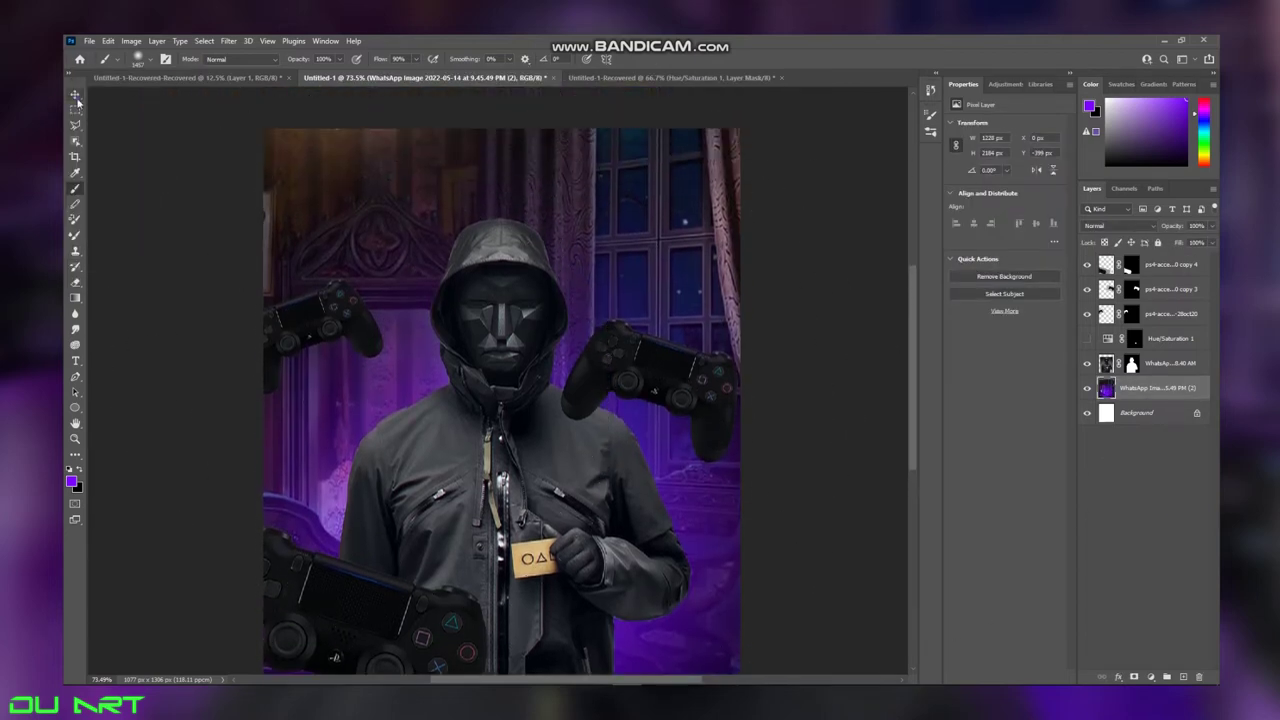
click(1160, 264)
click(1150, 677)
click(1160, 580)
click(1012, 233)
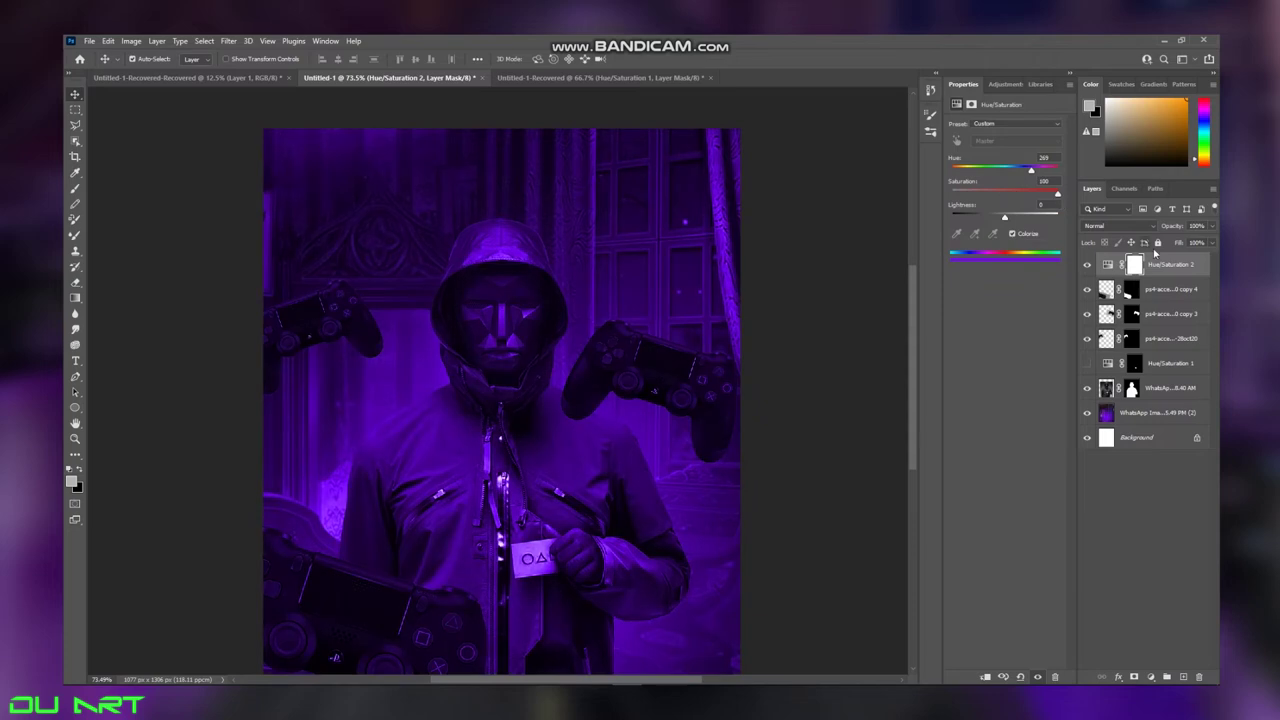
click(1117, 226)
click(1121, 326)
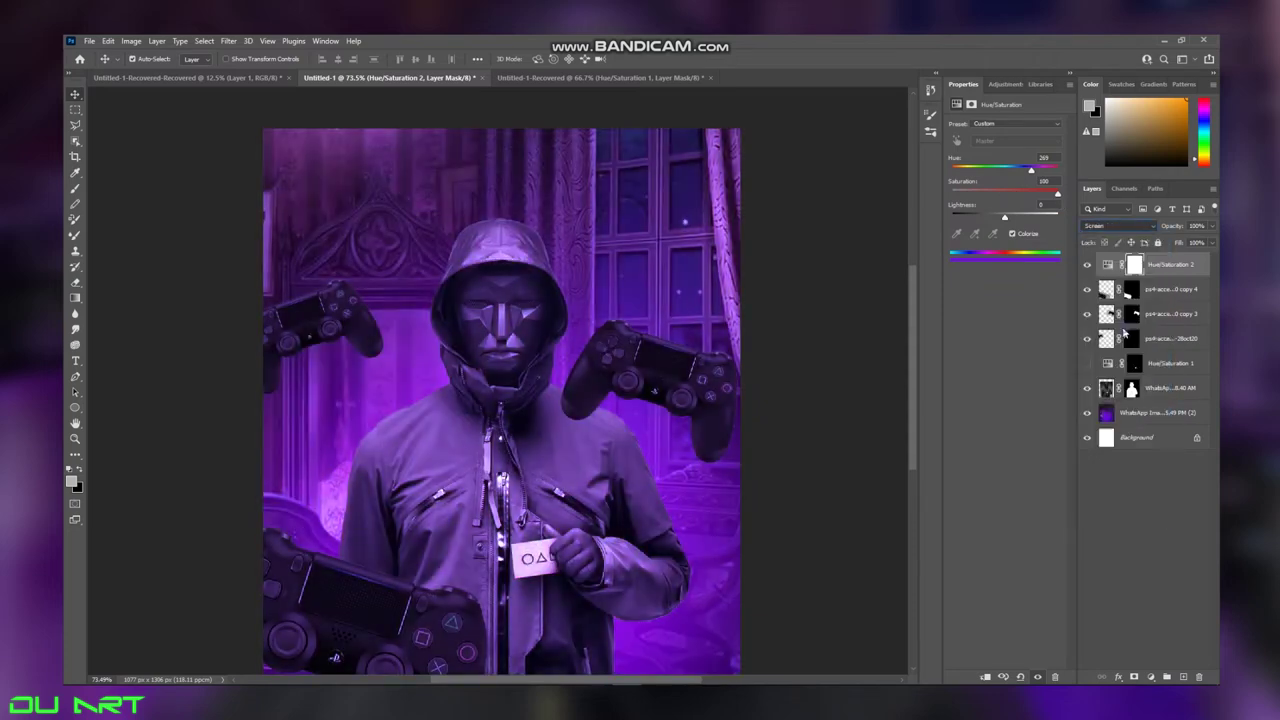
key(ctrl+i)
Step: With a smaller brush, paint the violet rim light along the jacket and controller edges
scroll(300, 547, up, 5)
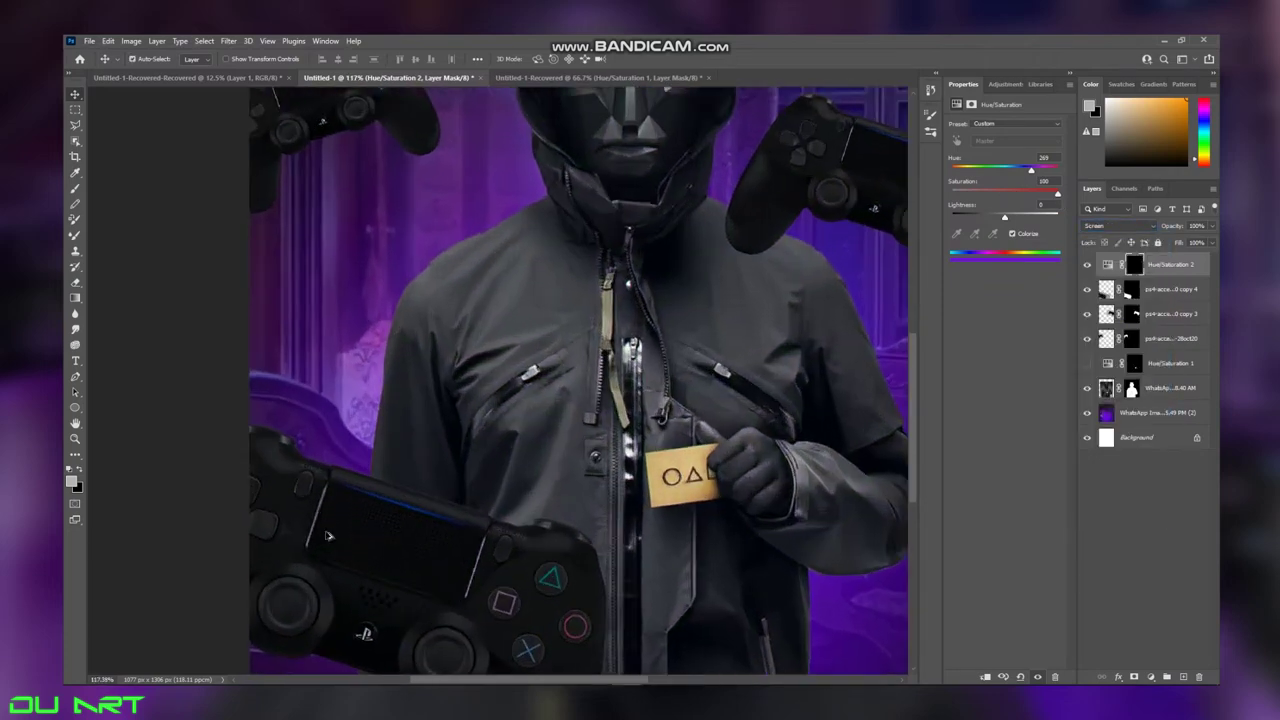
key(b)
click(138, 58)
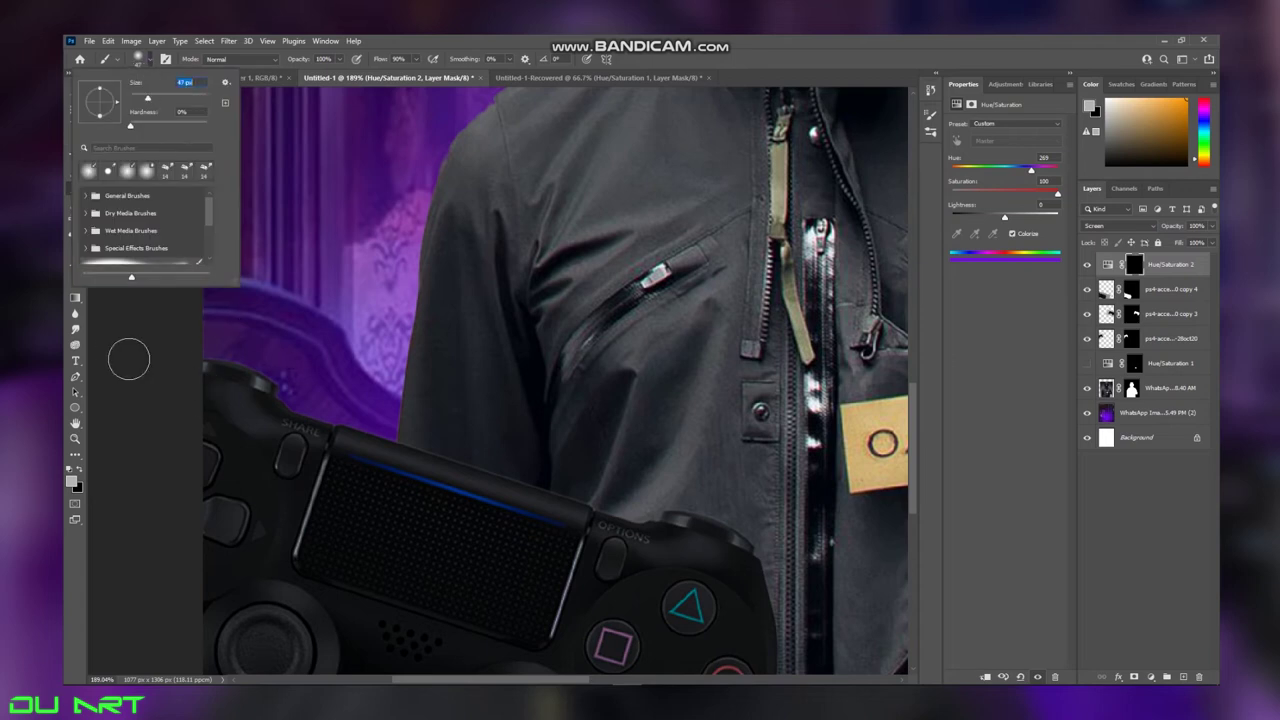
key(Return)
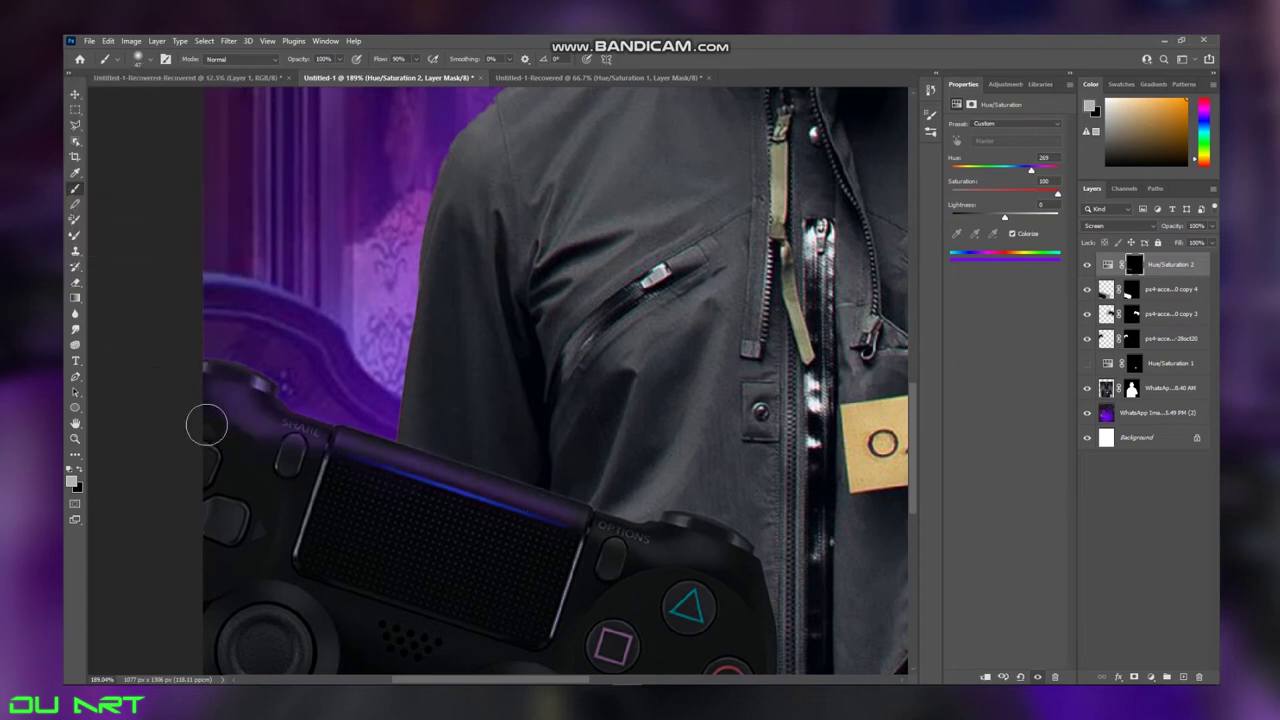
scroll(206, 425, down, 3)
scroll(180, 499, up, 3)
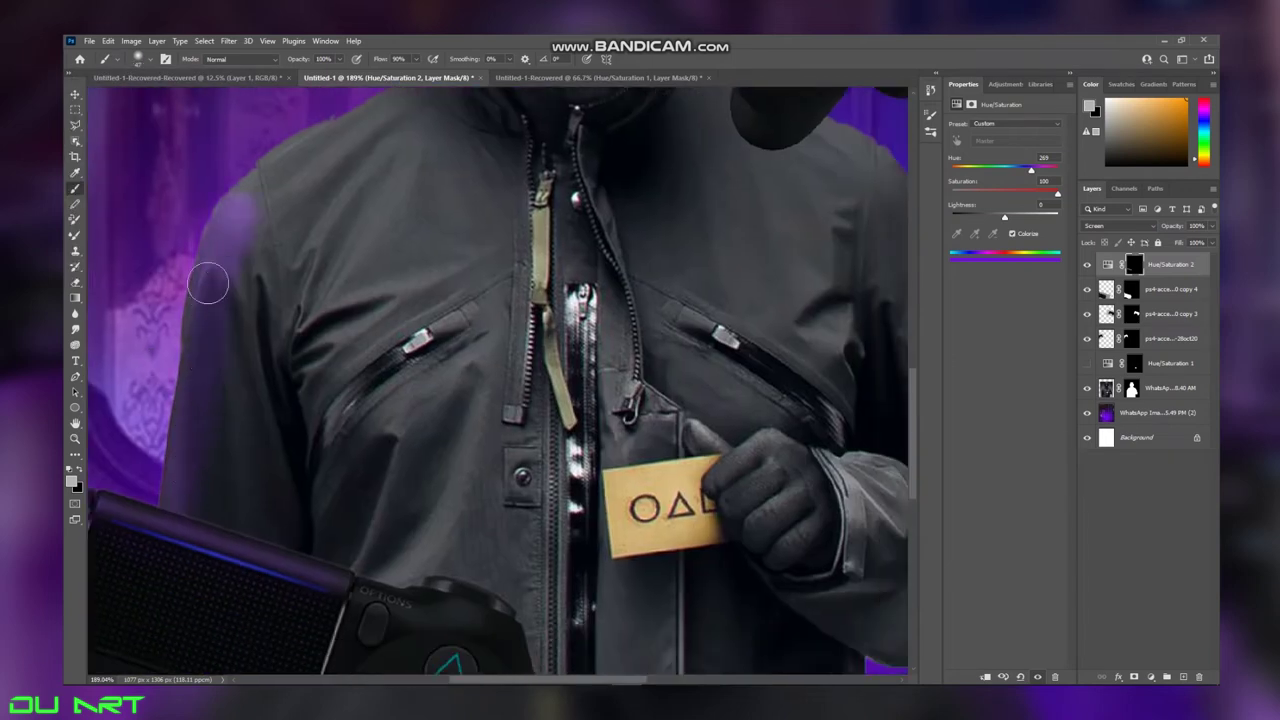
scroll(237, 429, up, 5)
scroll(237, 429, left, 3)
scroll(237, 308, up, 5)
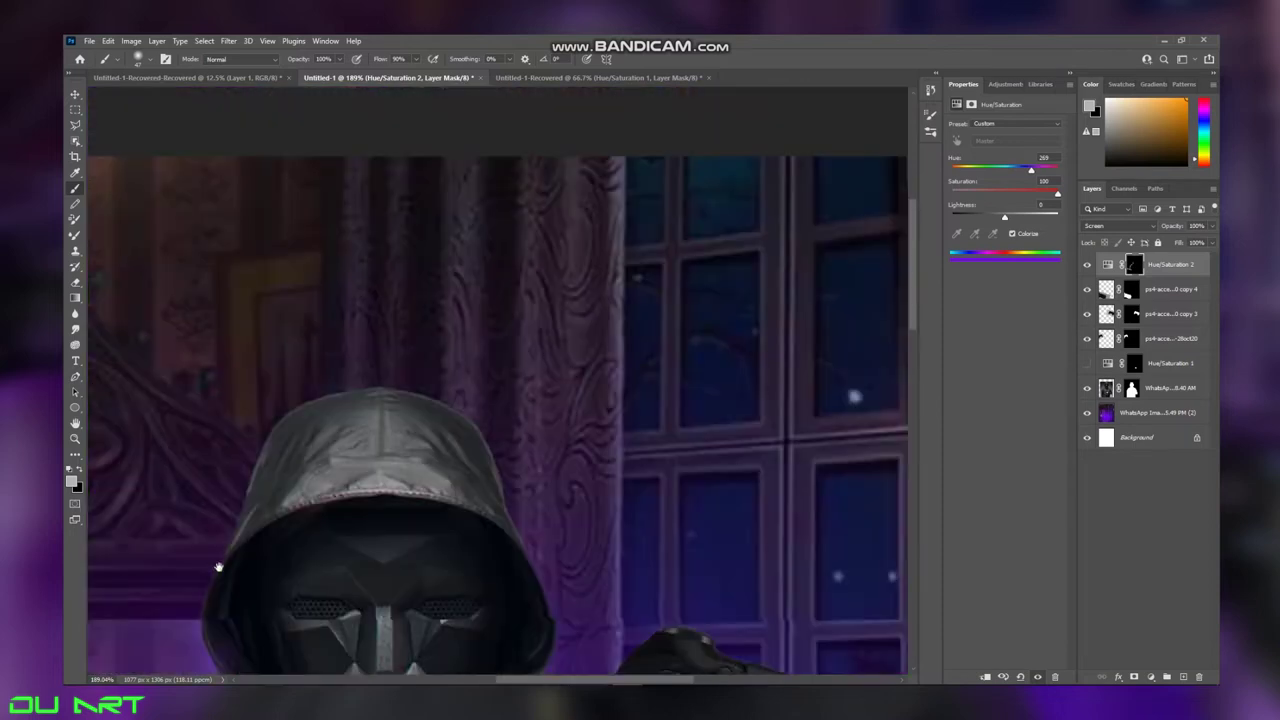
scroll(459, 433, down, 4)
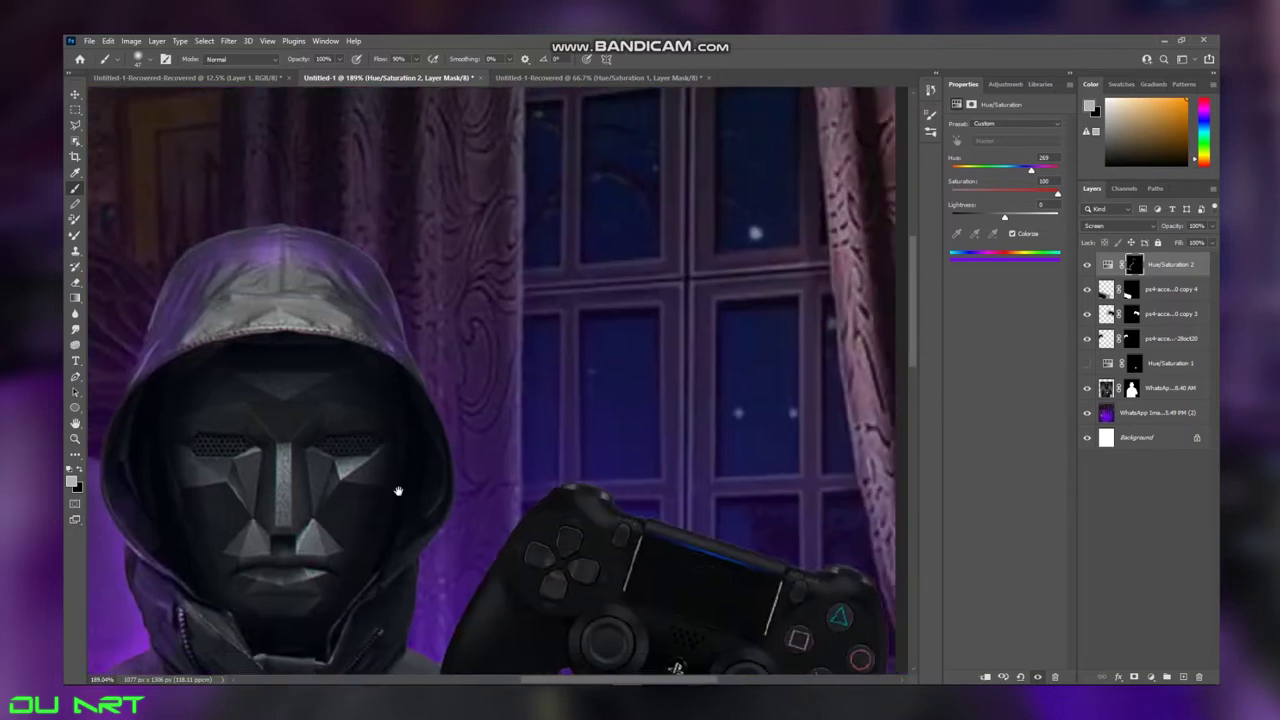
scroll(325, 537, right, 2)
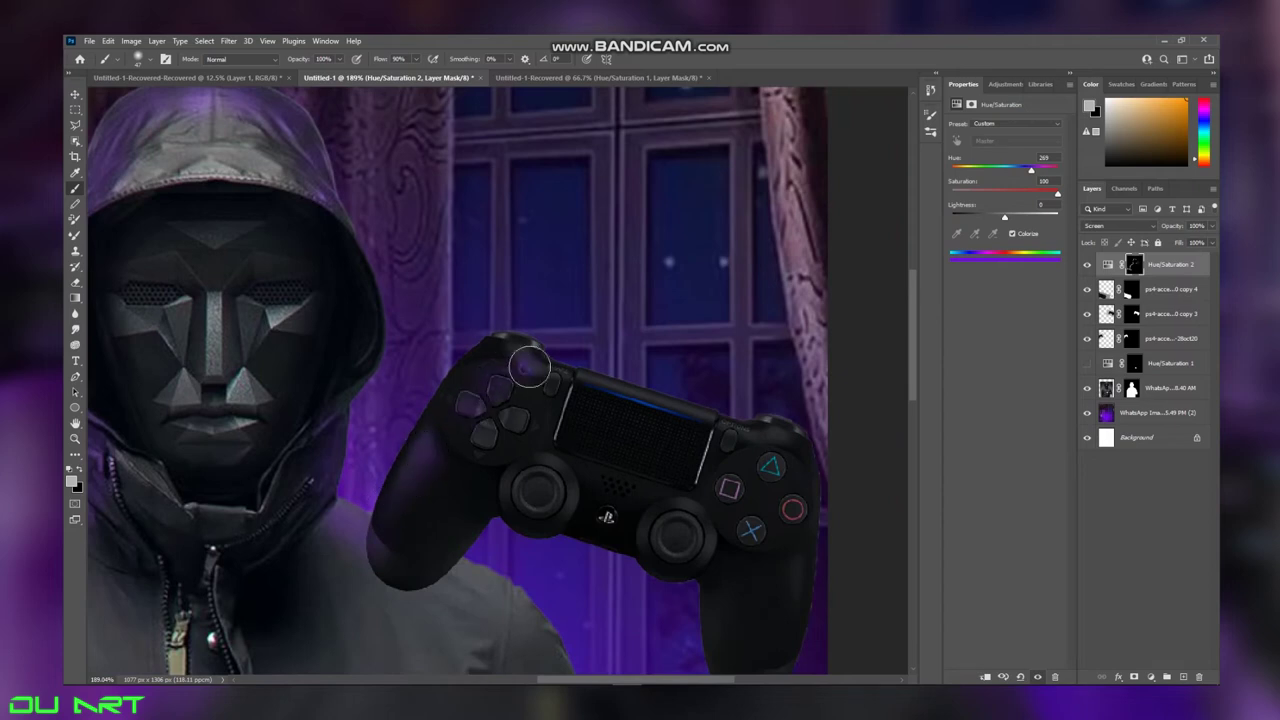
scroll(314, 411, down, 3)
scroll(314, 411, right, 2)
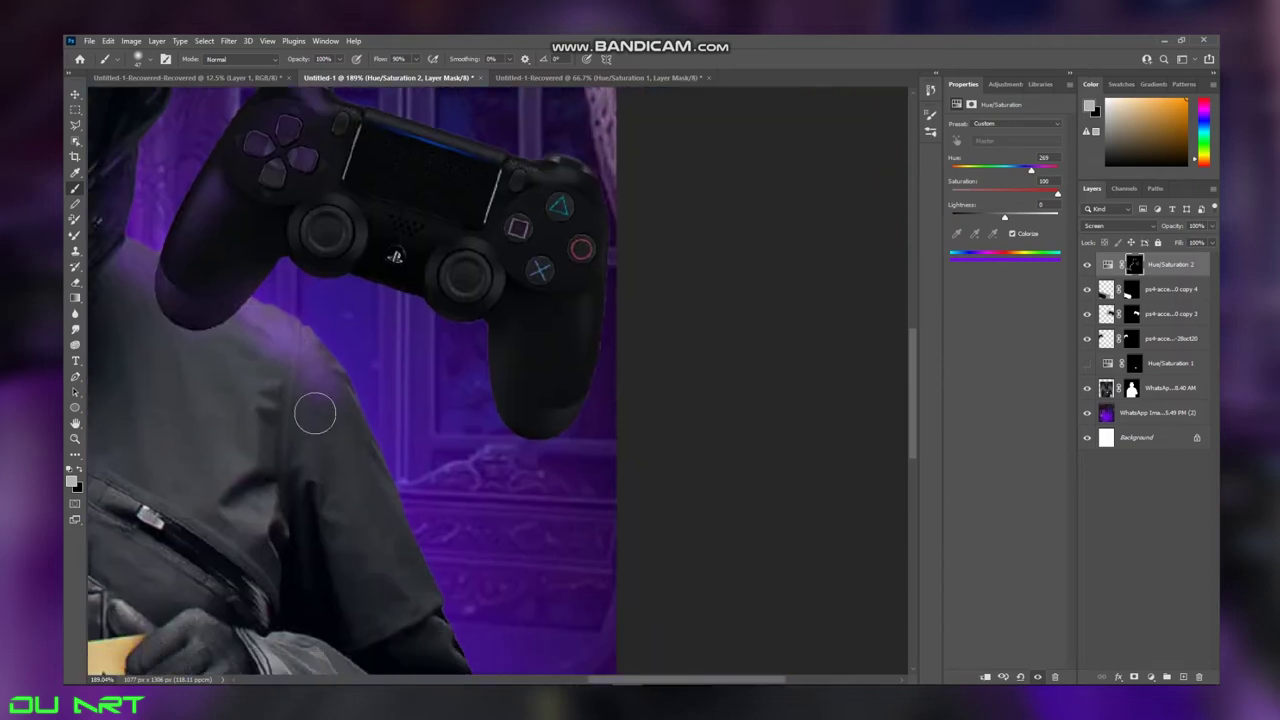
scroll(363, 495, right, 1)
scroll(200, 590, down, 2)
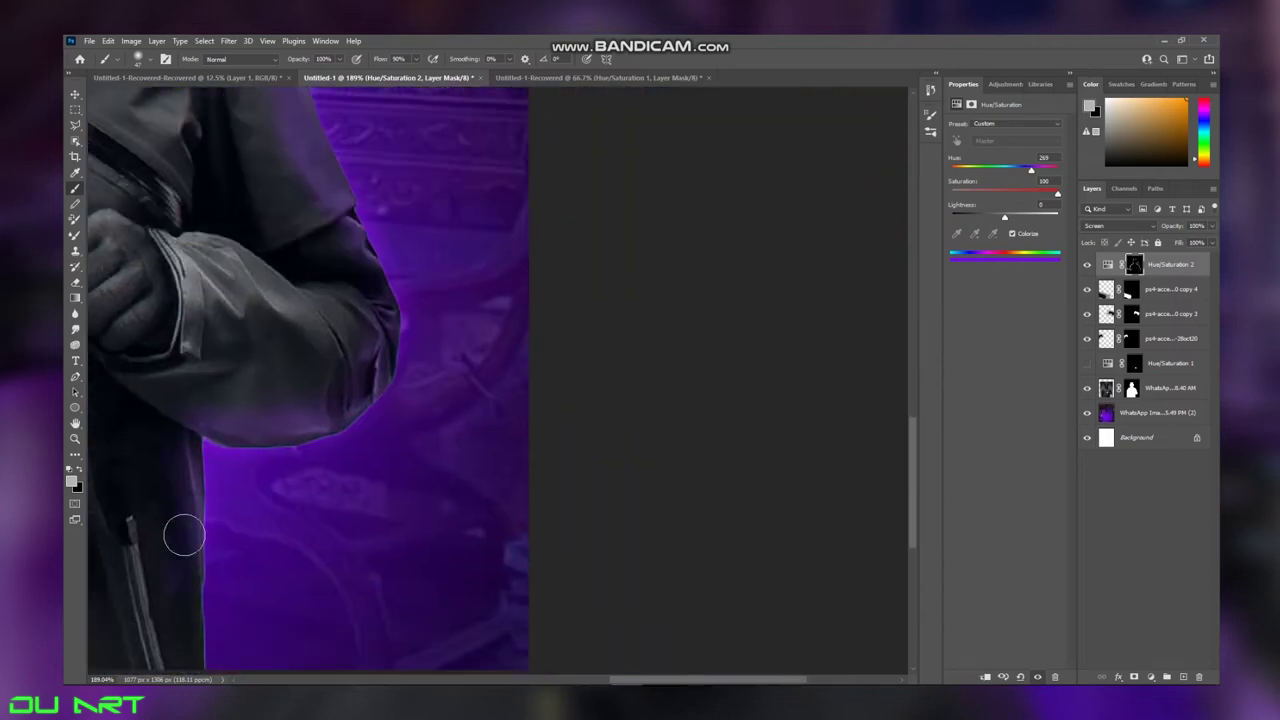
scroll(180, 531, up, 3)
scroll(180, 531, left, 1)
scroll(400, 520, up, 3)
scroll(400, 520, left, 1)
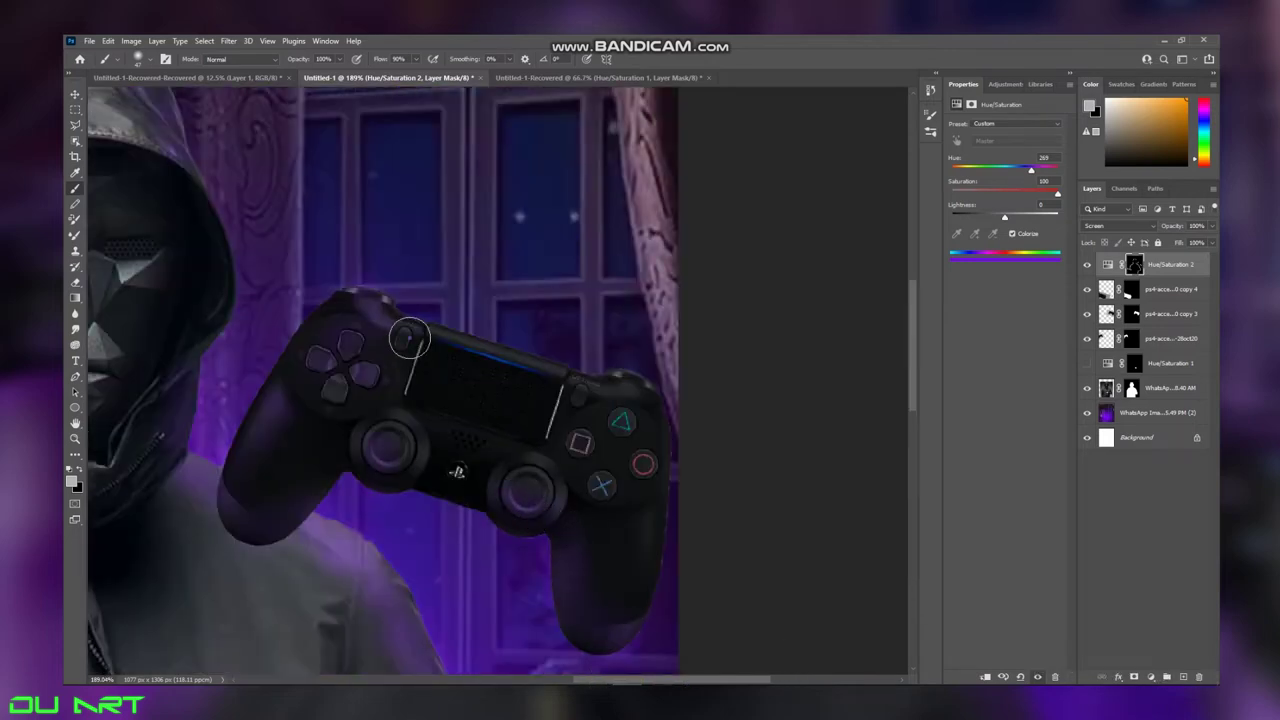
scroll(409, 340, down, 2)
scroll(600, 450, down, 2)
scroll(323, 315, down, 2)
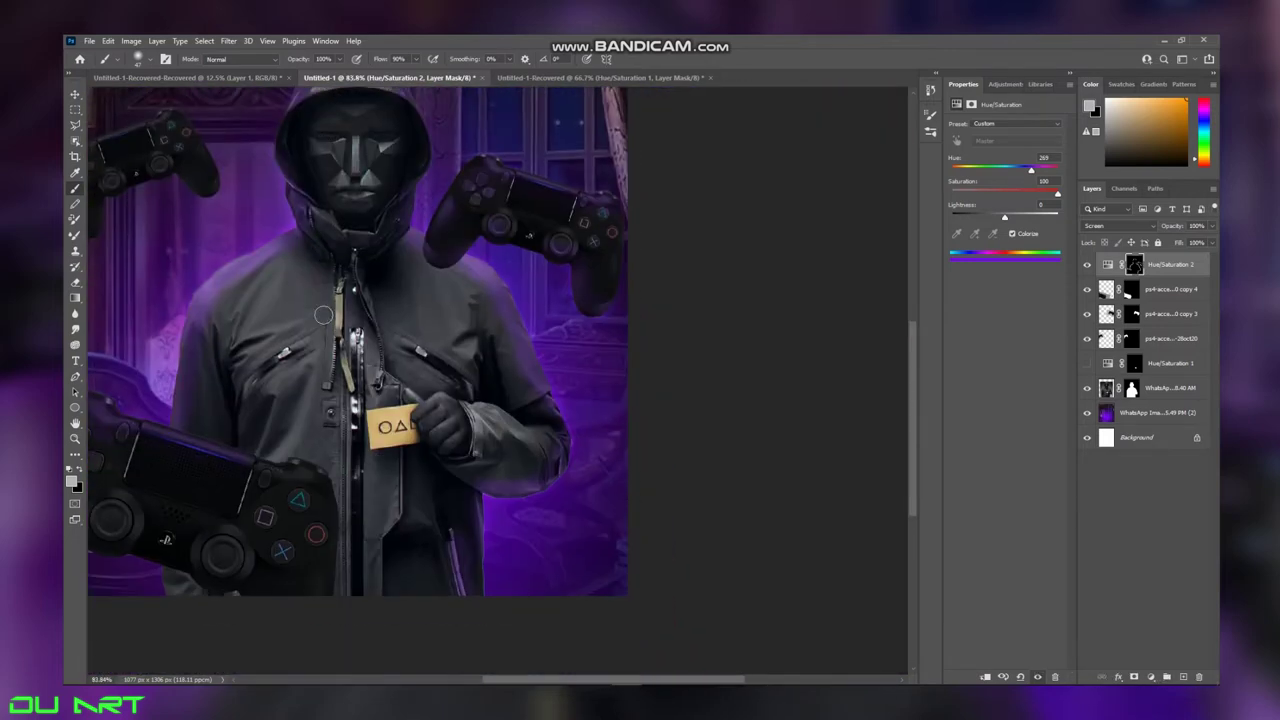
scroll(323, 315, down, 2)
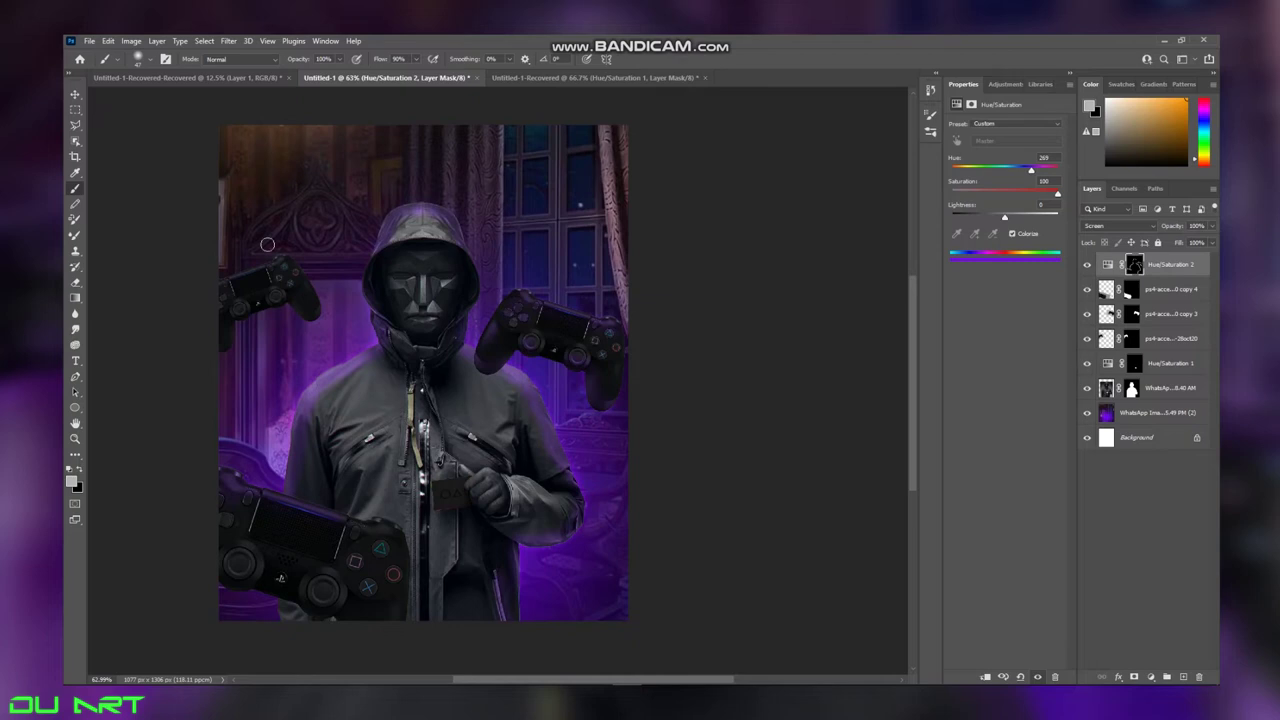
Step: Set a 1457 px brush at 31% opacity and paint white over the jacket
click(140, 58)
click(225, 82)
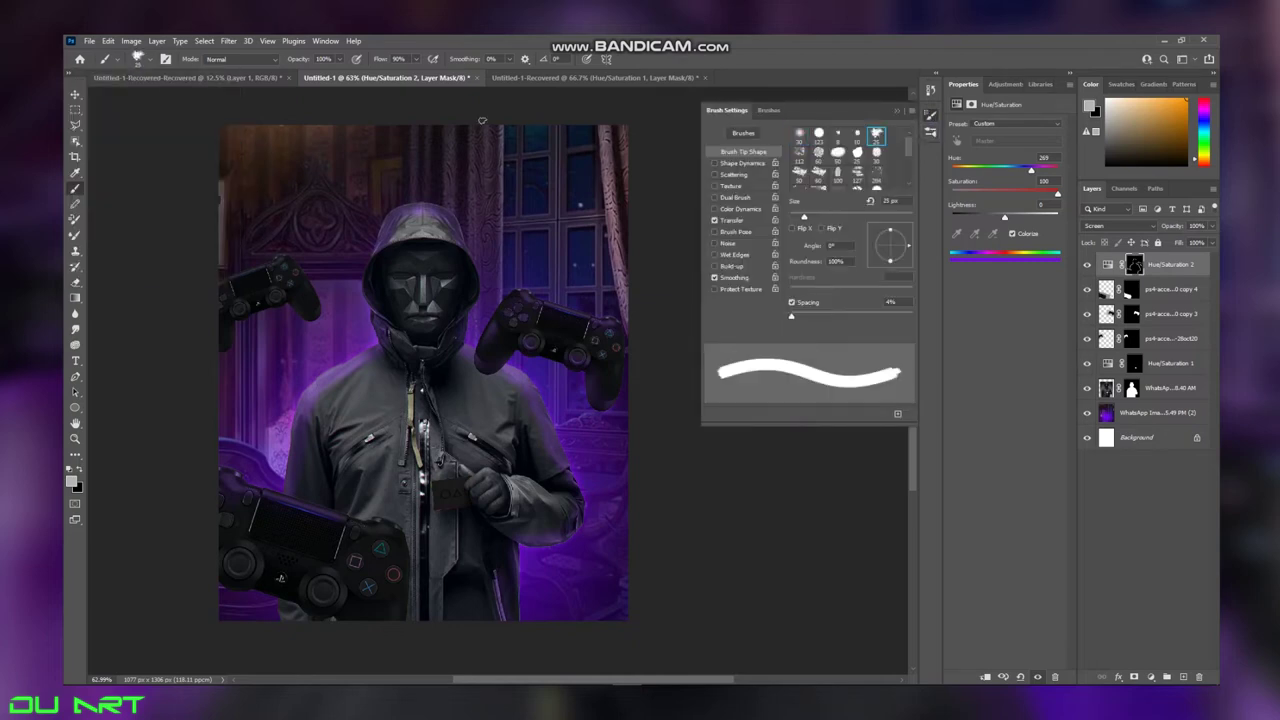
click(140, 58)
drag(198, 97, 203, 97)
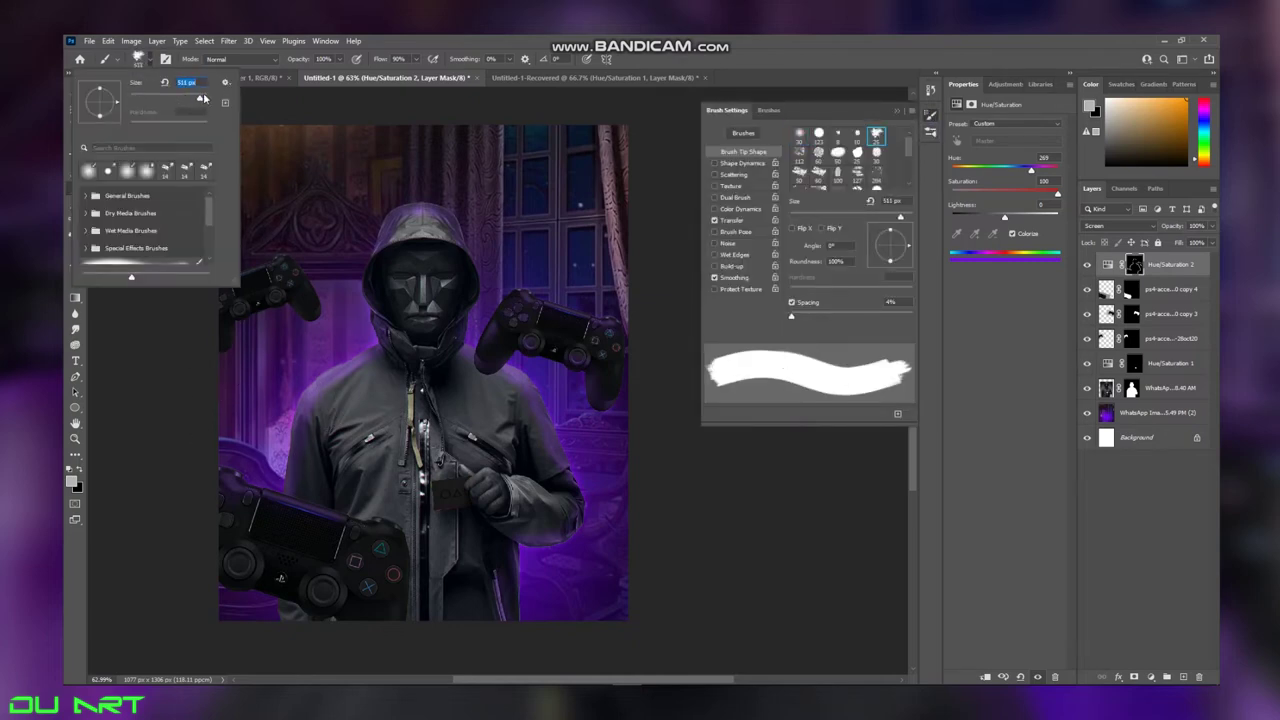
key(bracketright)
key(bracketright)
key(bracketright)
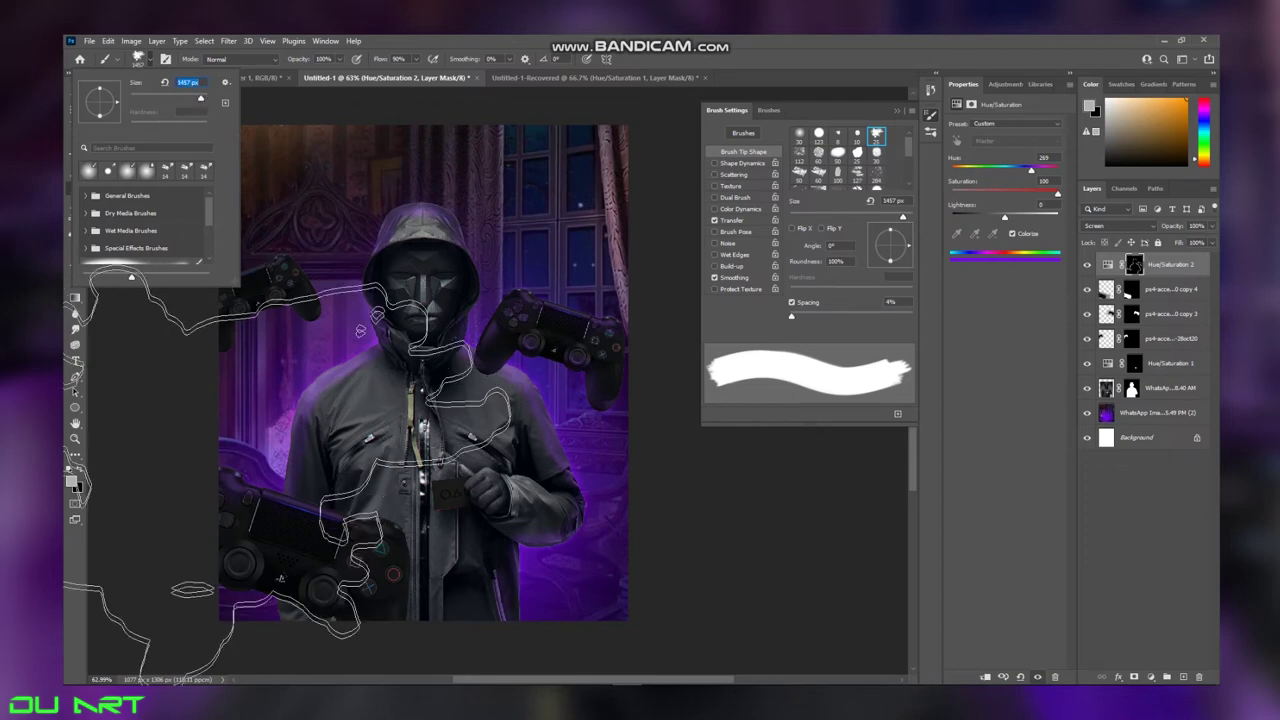
key(3)
key(1)
click(400, 430)
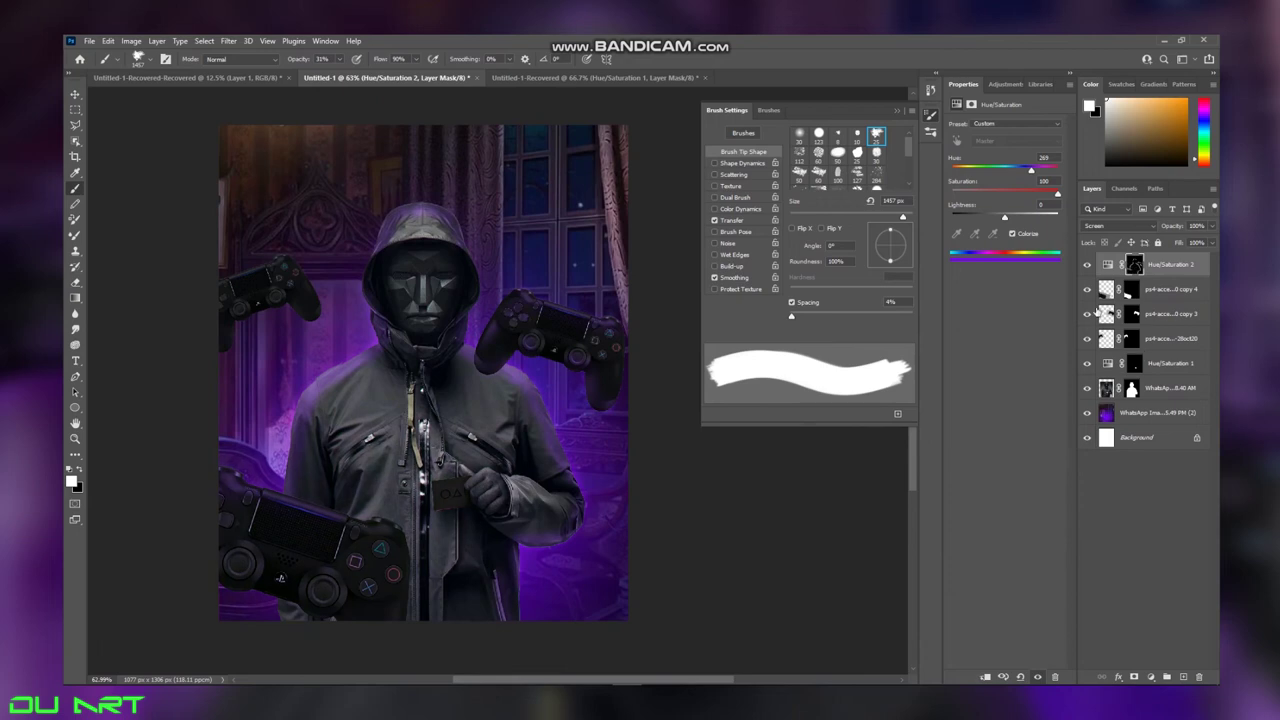
Step: Move from the figure layer to the room background layer while panning around the poster
click(1150, 389)
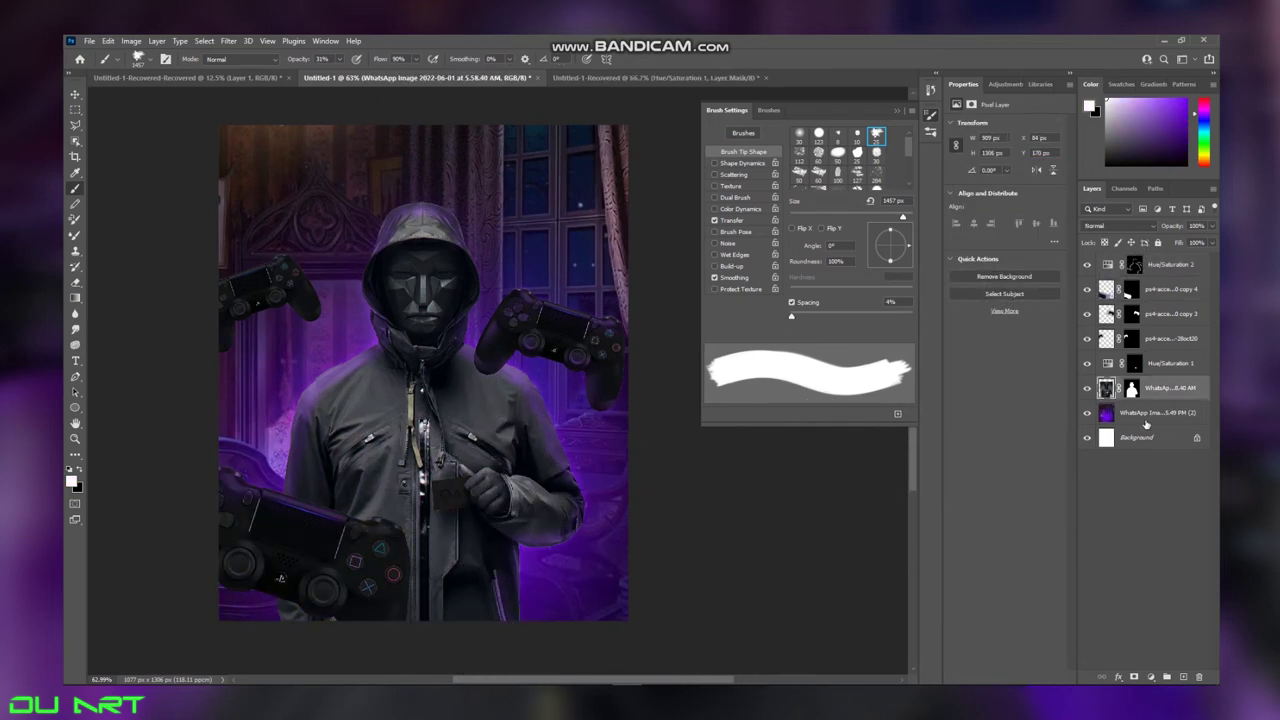
drag(423, 642, 530, 480)
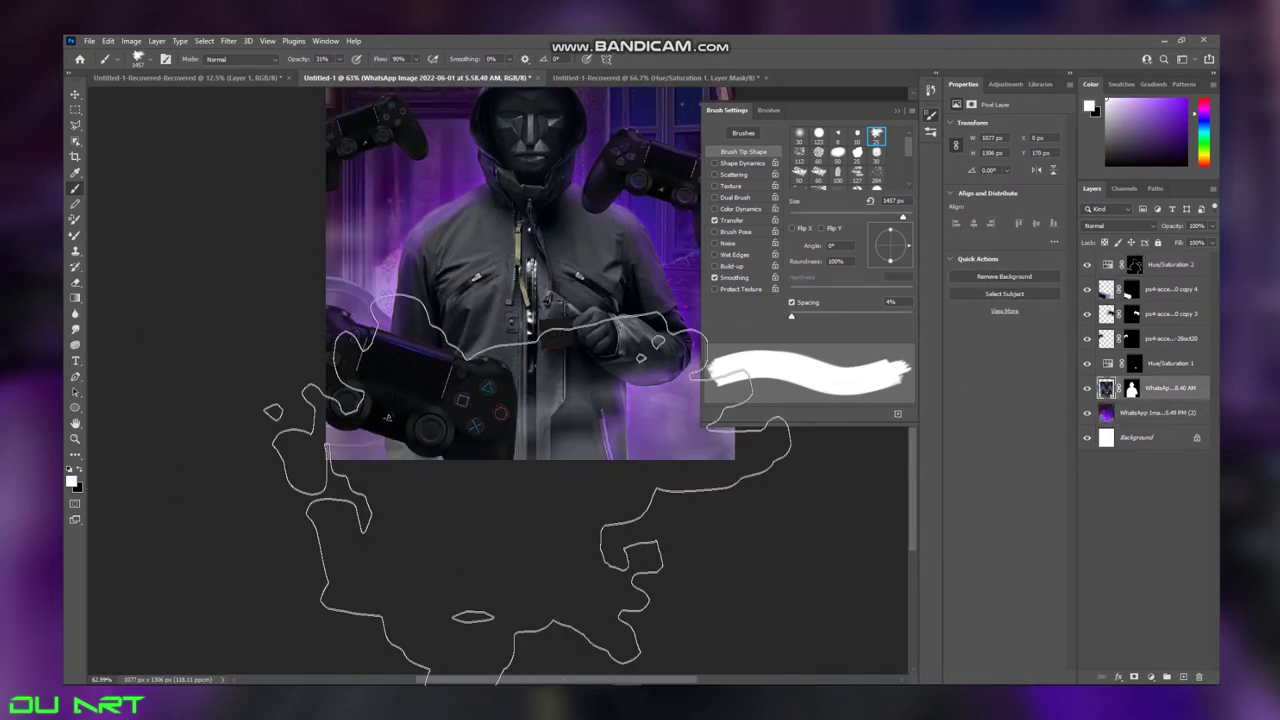
drag(606, 520, 460, 707)
mouse_move(538, 310)
mouse_down()
mouse_move(305, 392)
mouse_move(96, 413)
mouse_up()
key(alt+bracketleft)
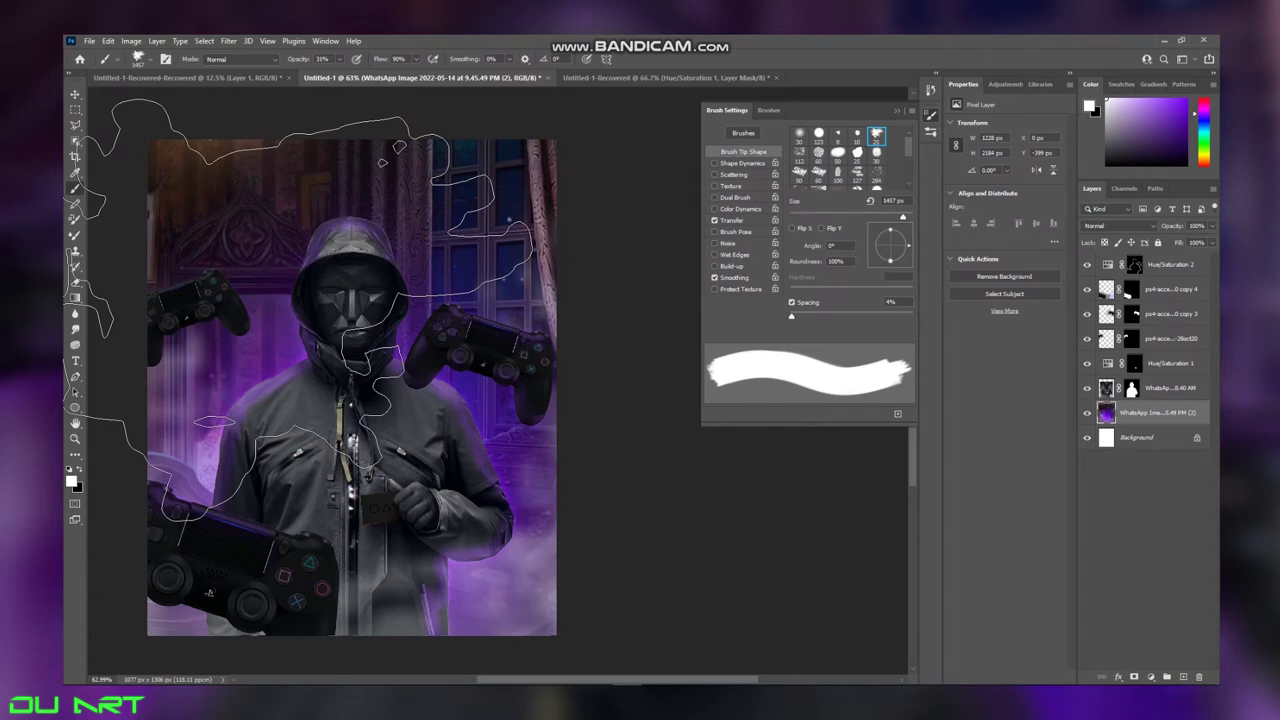
scroll(420, 200, down, 1)
key(v)
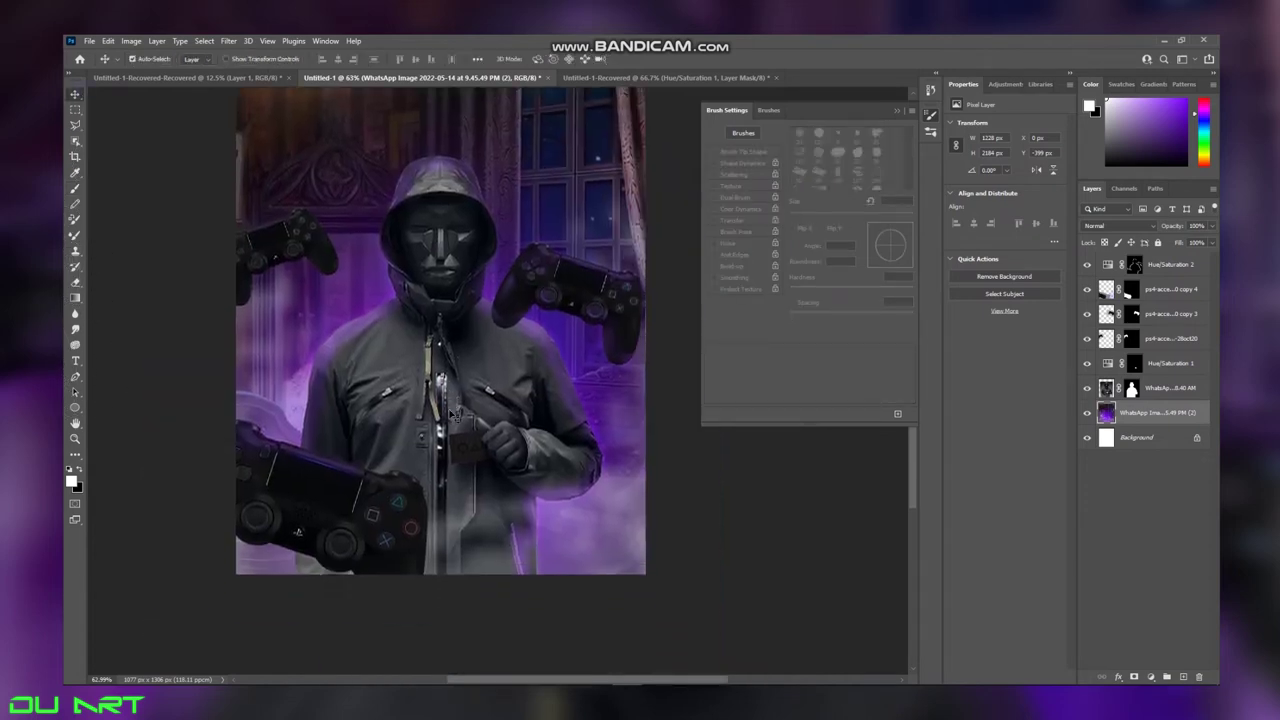
Step: Zoom into the card and shrink the brush to 5 px
scroll(606, 170, up, 3)
key(b)
scroll(343, 431, up, 1)
scroll(343, 431, up, 2)
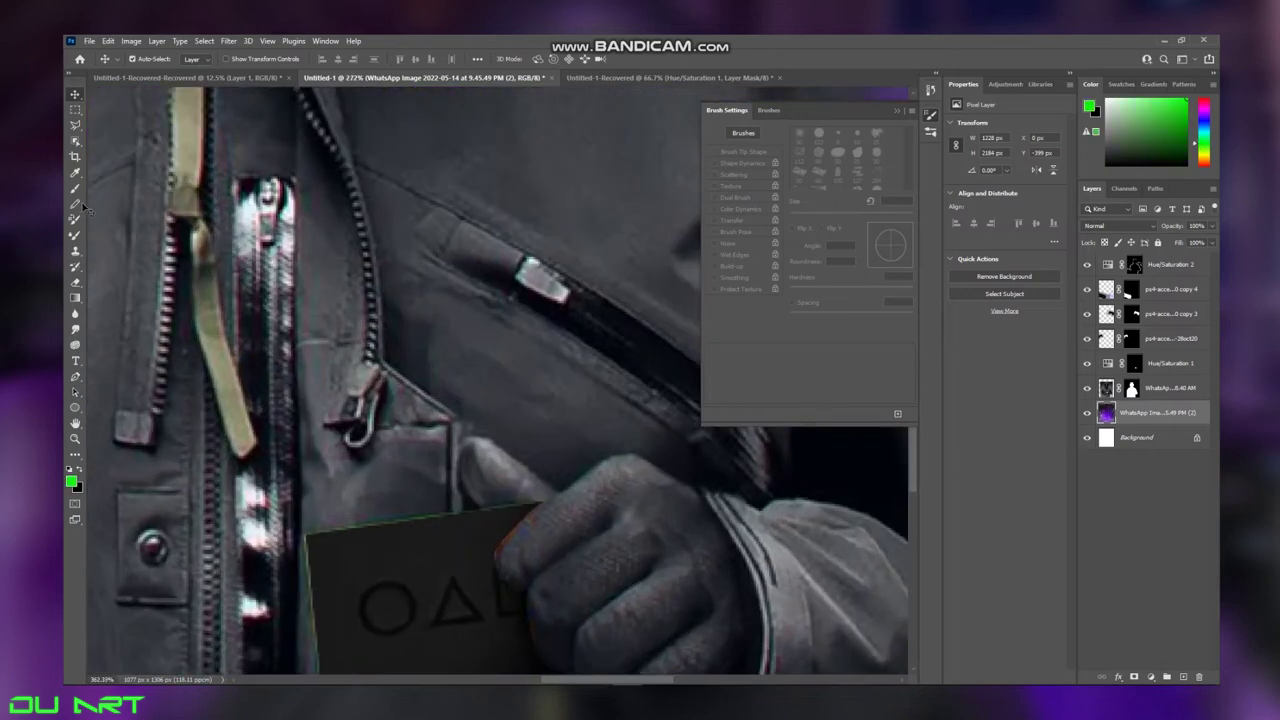
click(140, 58)
drag(170, 95, 128, 97)
scroll(337, 400, up, 2)
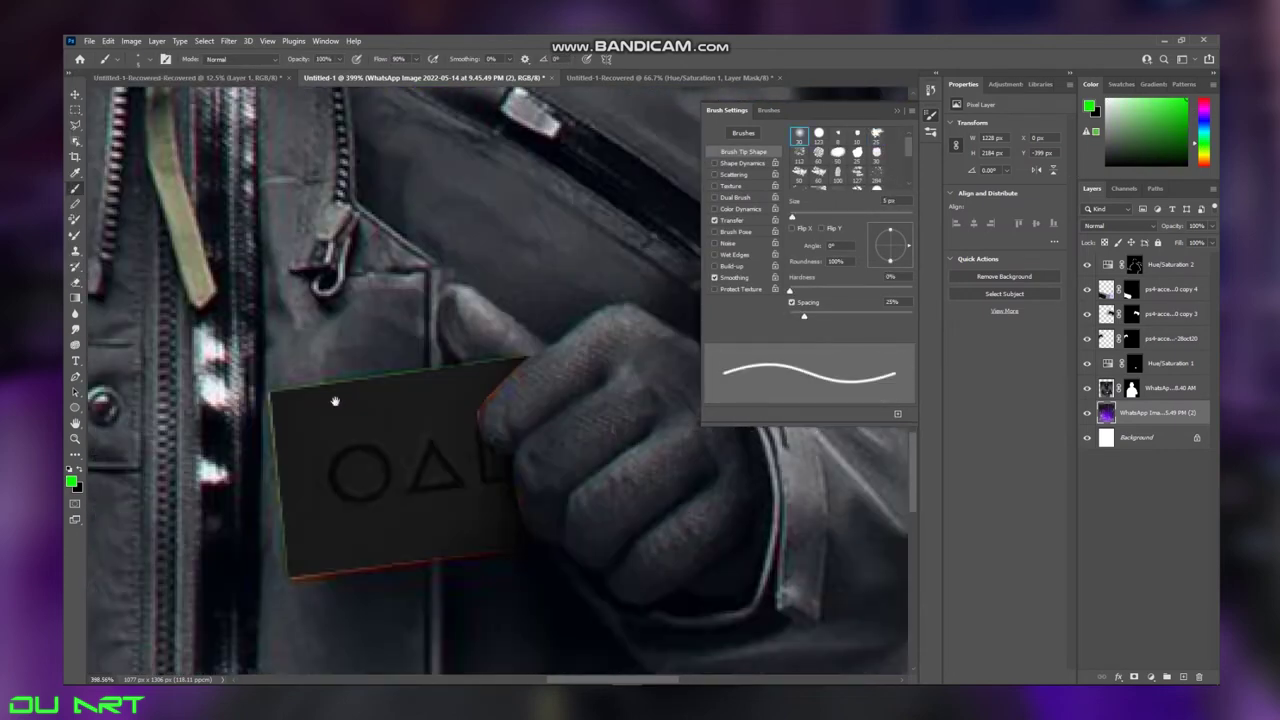
scroll(350, 494, up, 1)
Step: Step through the layers and settle on the Hue/Saturation 1 mask
key(alt+bracketright)
key(alt+bracketright)
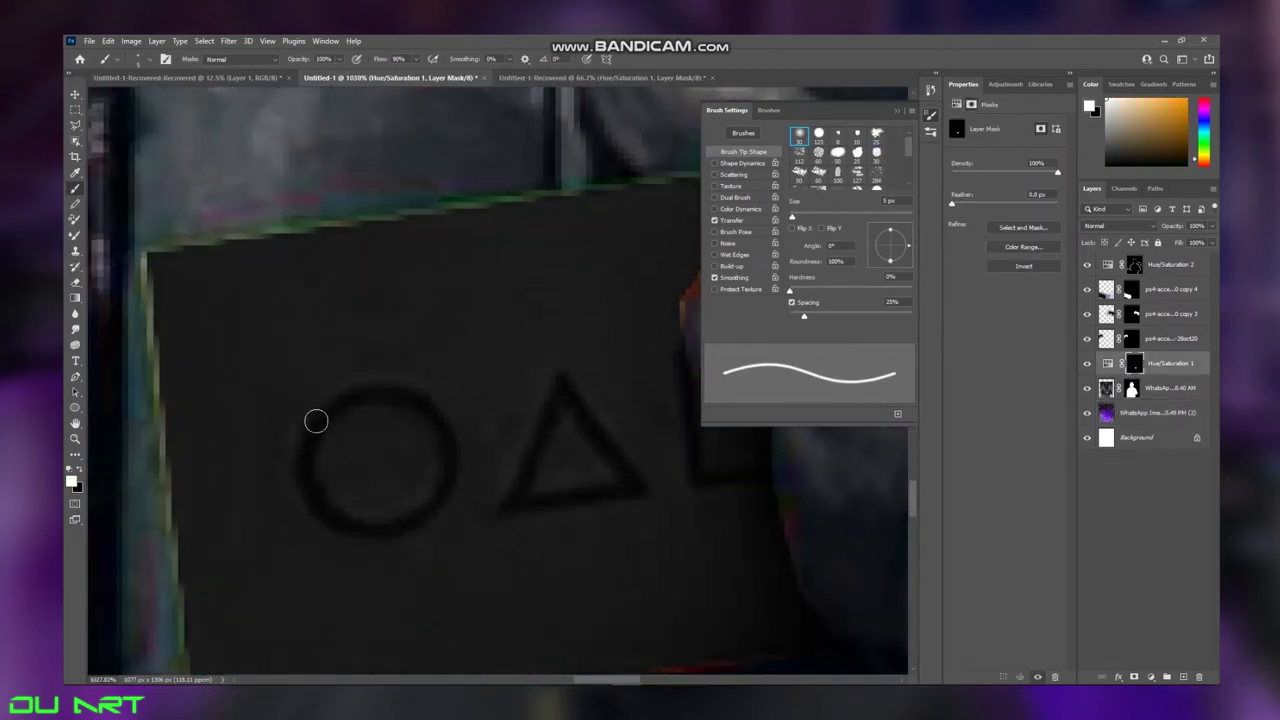
key(alt+bracketleft)
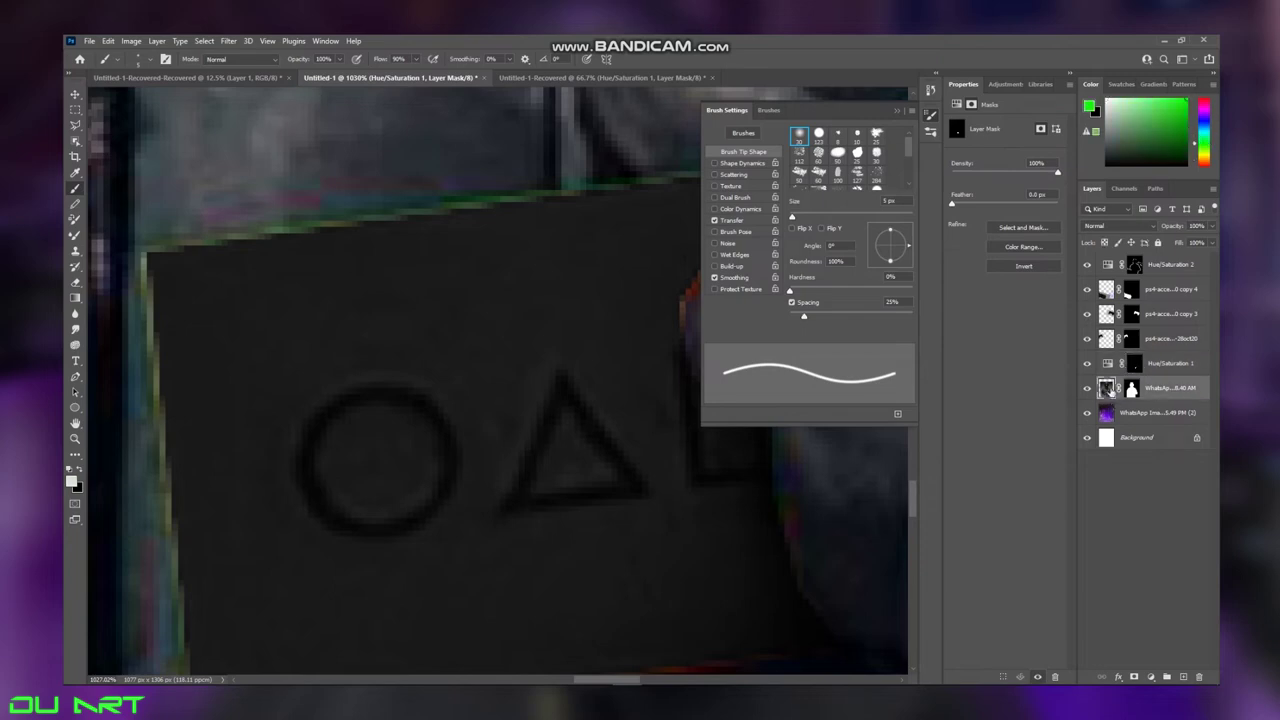
key(alt+bracketright)
key(alt+bracketright)
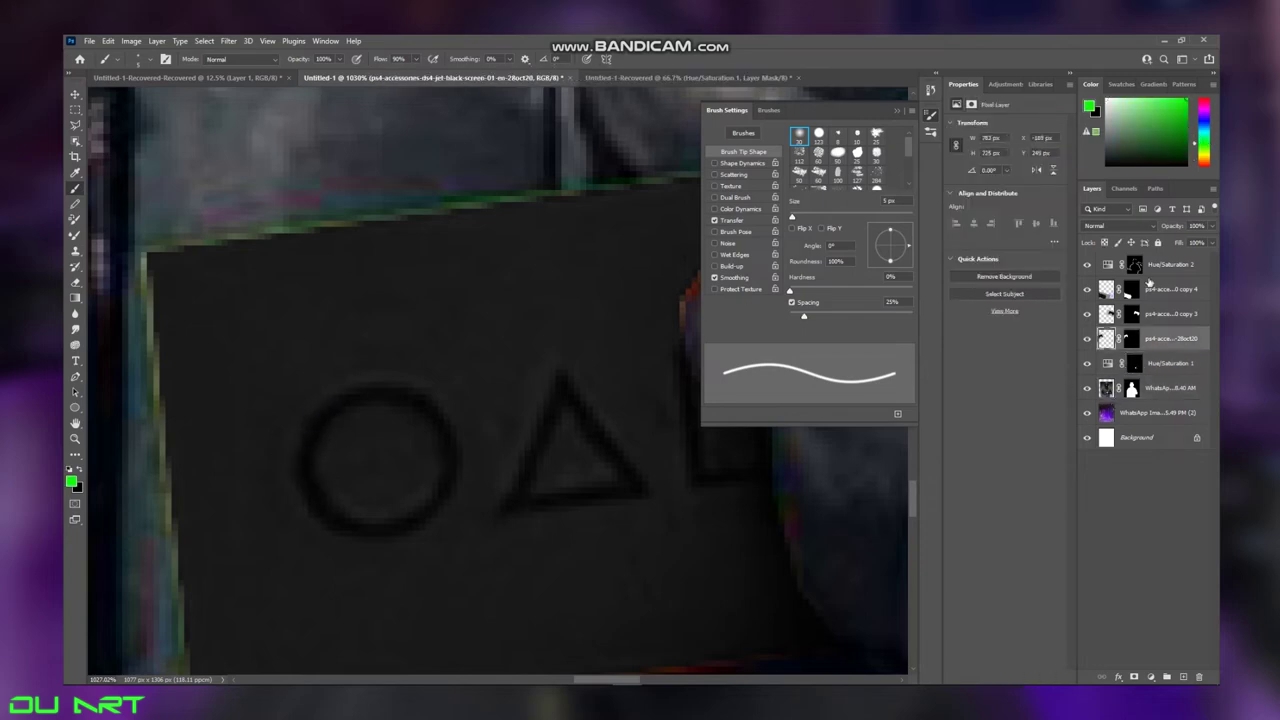
key(alt+bracketleft)
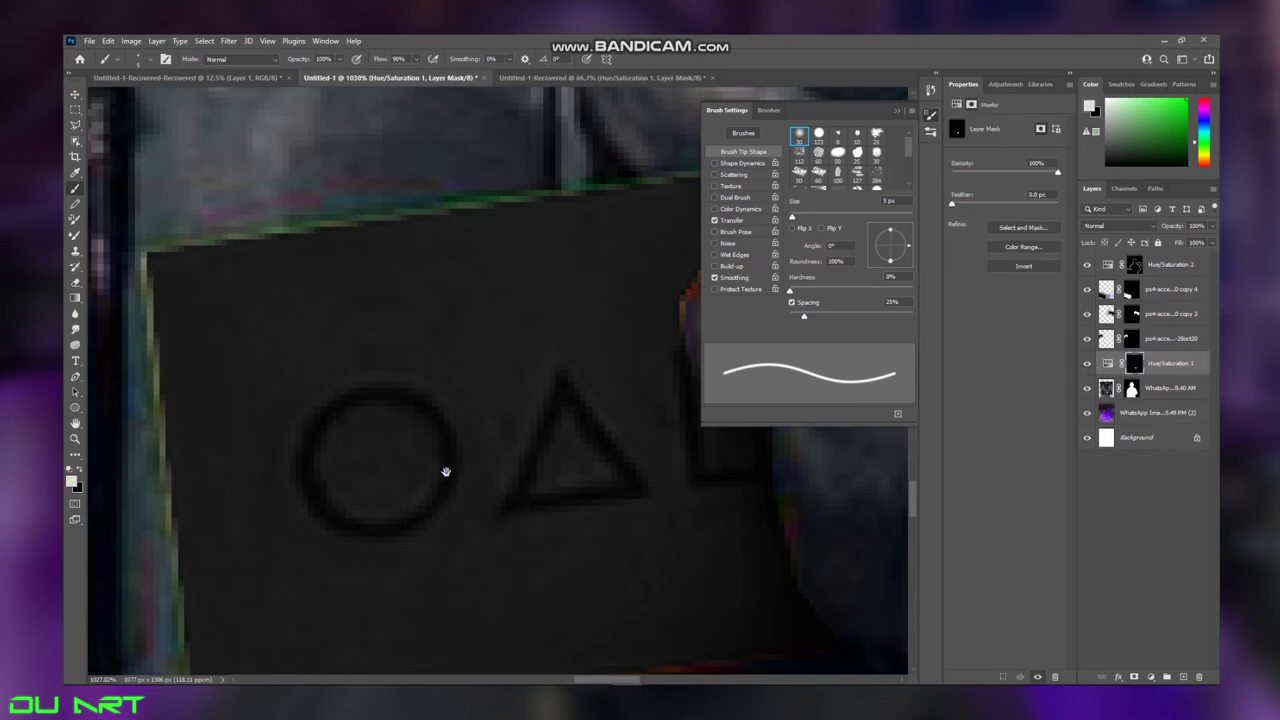
scroll(400, 478, down, 3)
scroll(351, 486, left, 1)
scroll(450, 460, down, 4)
scroll(450, 460, down, 3)
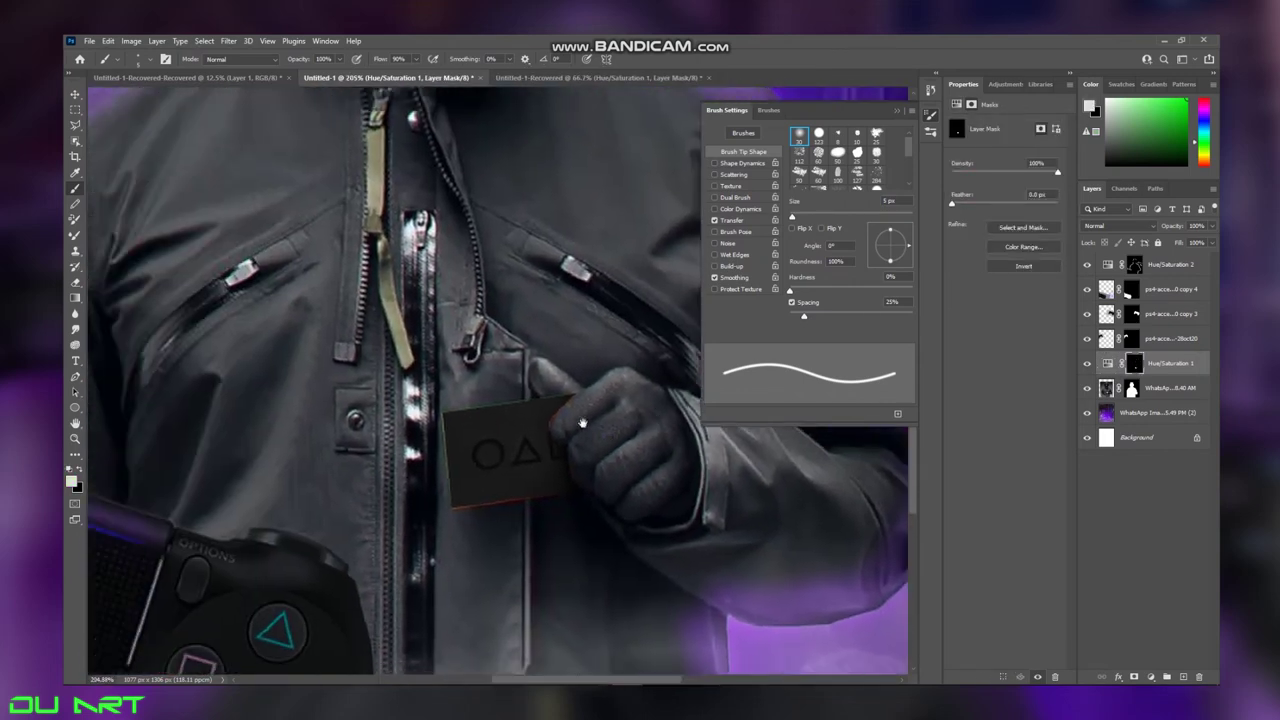
scroll(450, 460, down, 2)
Step: Add a colorized Screen-mode Hue/Saturation layer (hue 324, saturation 100) and paint it onto the card
click(1151, 677)
click(1155, 557)
click(1012, 233)
click(1118, 225)
click(1115, 318)
click(138, 59)
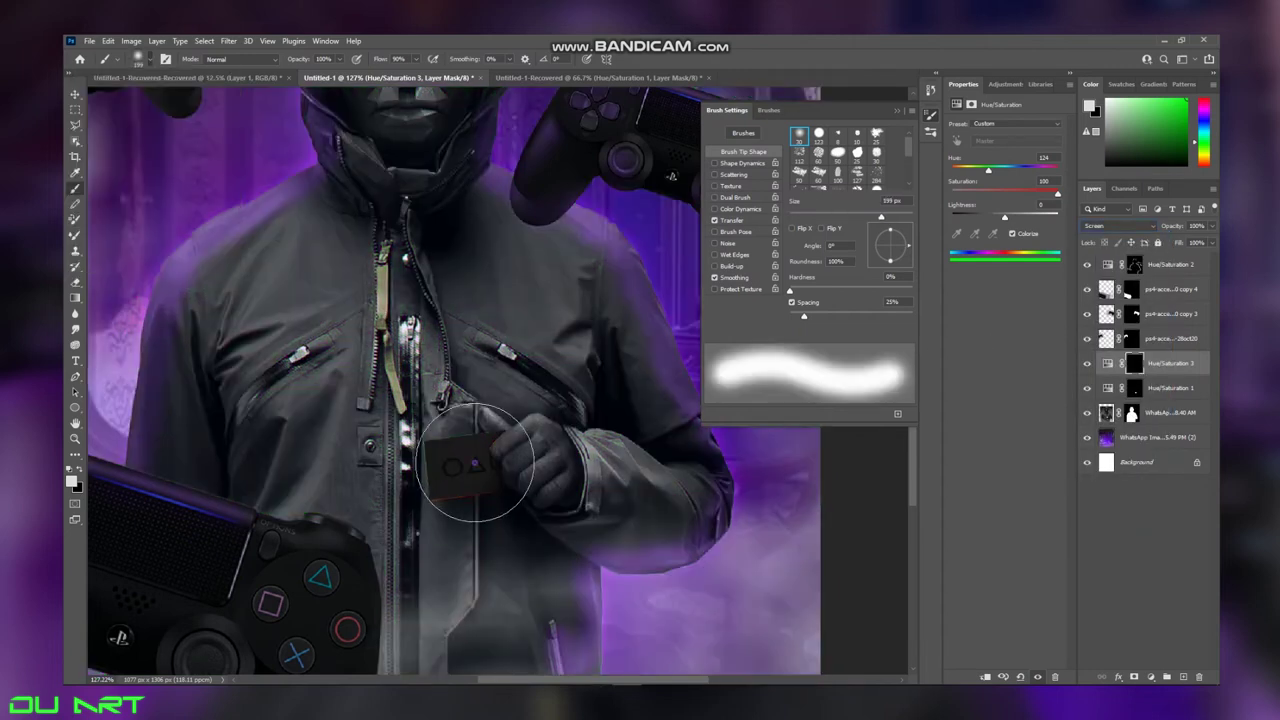
drag(440, 420, 500, 460)
scroll(515, 303, down, 2)
Step: Paint purple onto the floating controller's buttons with a soft round brush
key(v)
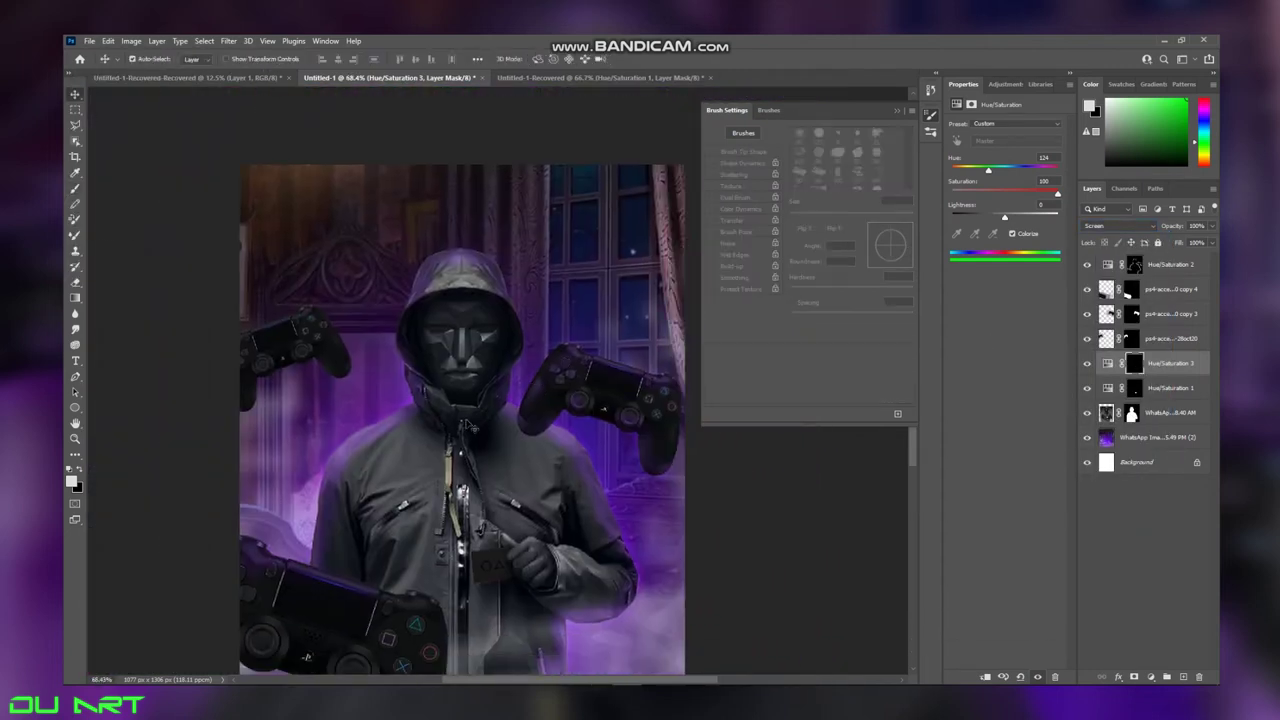
scroll(345, 157, up, 3)
scroll(345, 157, up, 2)
key(b)
click(143, 59)
drag(290, 250, 350, 333)
drag(153, 400, 245, 395)
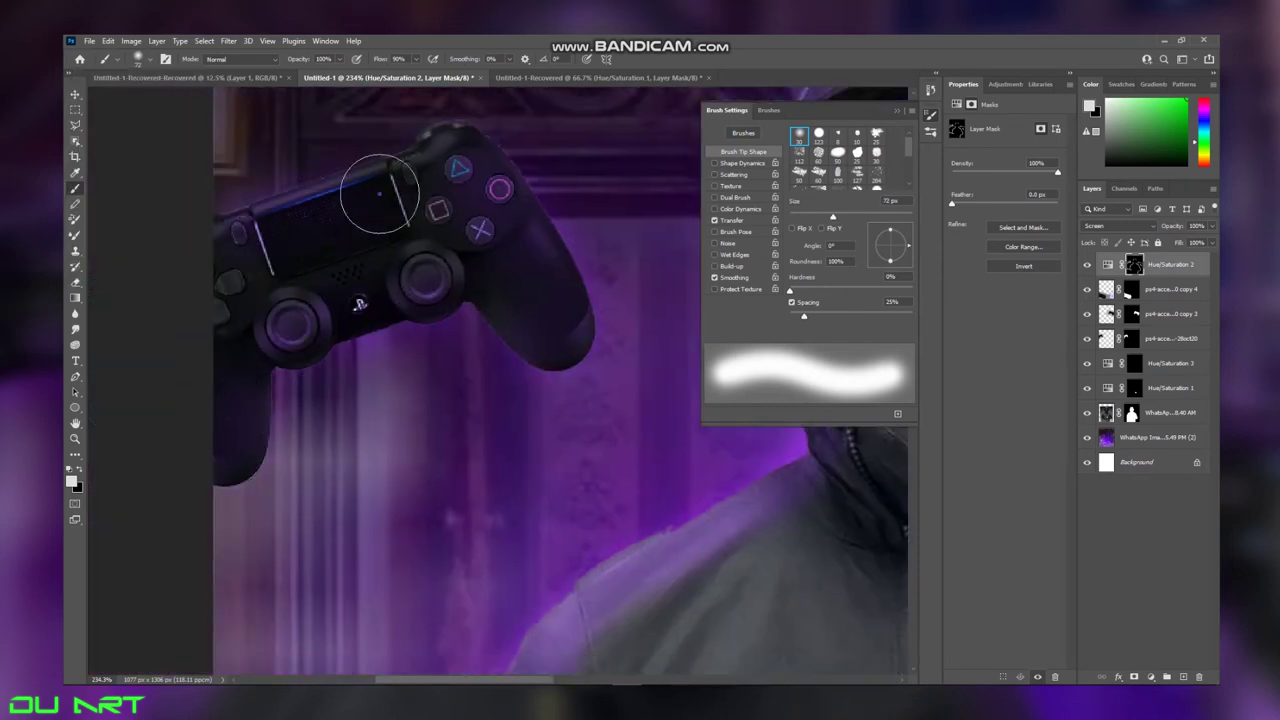
scroll(379, 194, down, 3)
scroll(340, 300, down, 3)
scroll(300, 450, down, 2)
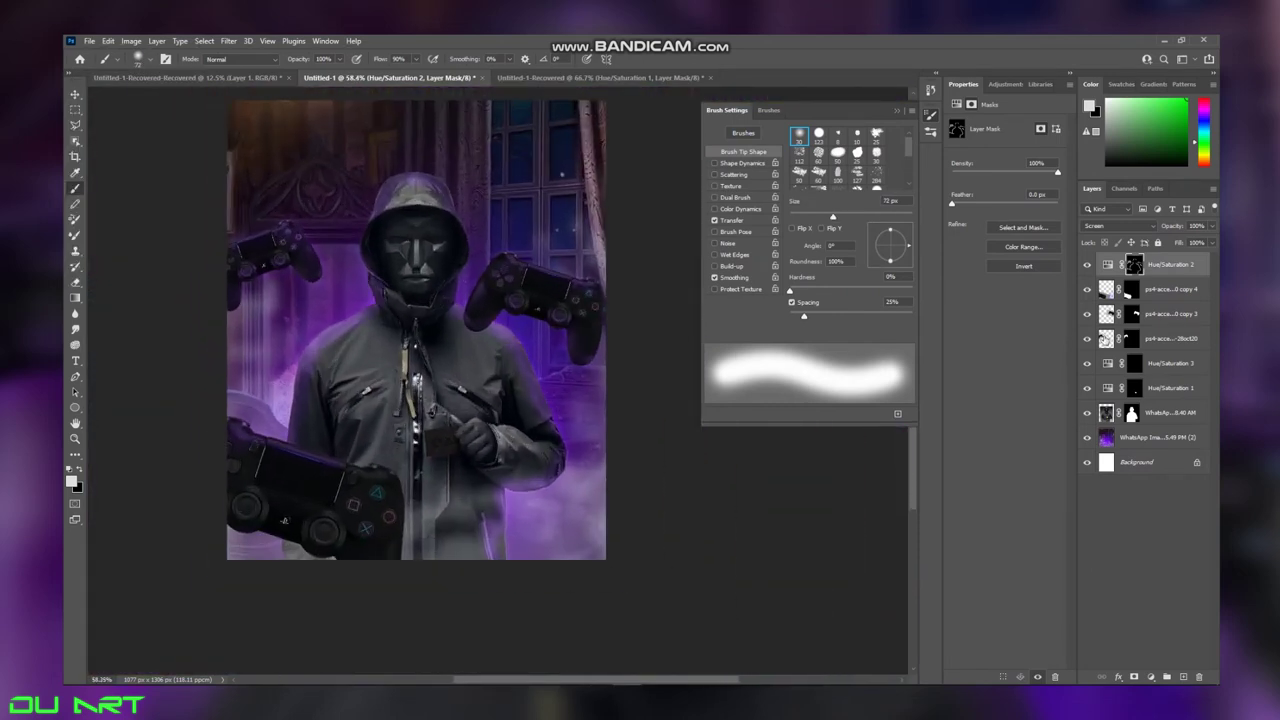
Step: Select the ps4 controller layer and choose a splatter brush
ctrl+click(284, 520)
click(140, 59)
click(88, 171)
Step: Enlarge the splatter brush to 1102 px on the lower controller layer
drag(203, 100, 207, 100)
click(757, 543)
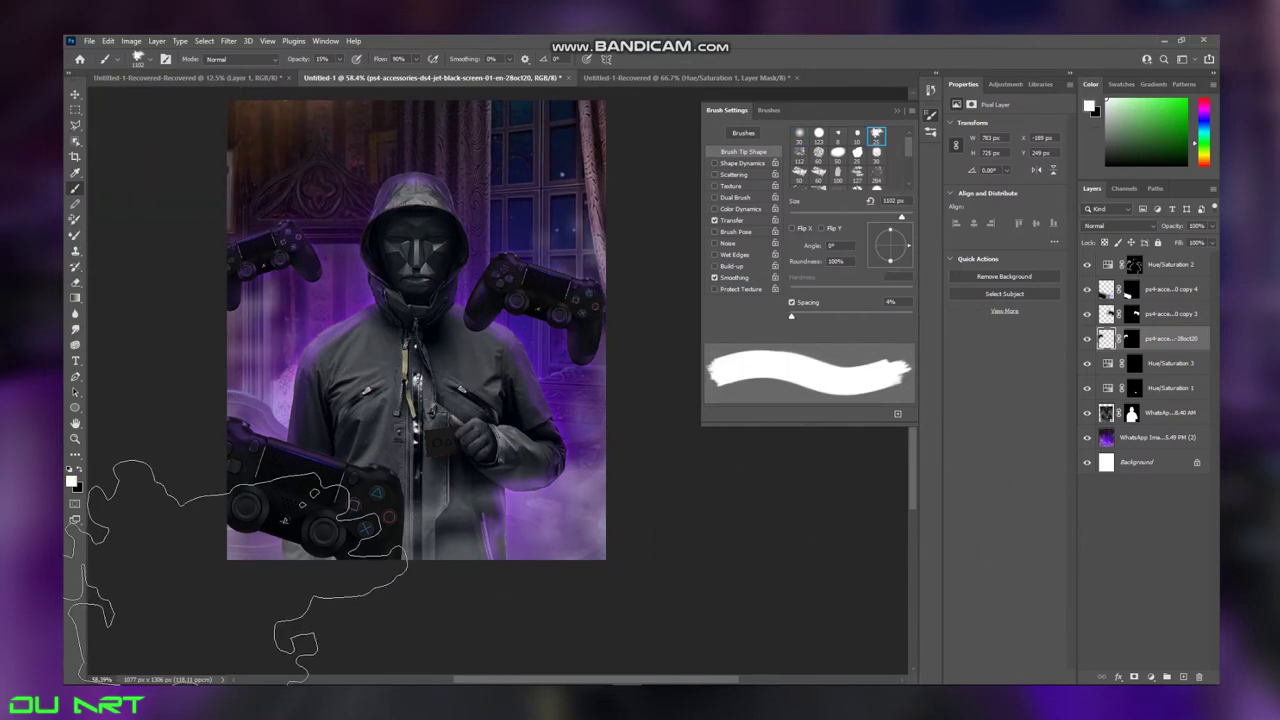
drag(343, 600, 478, 525)
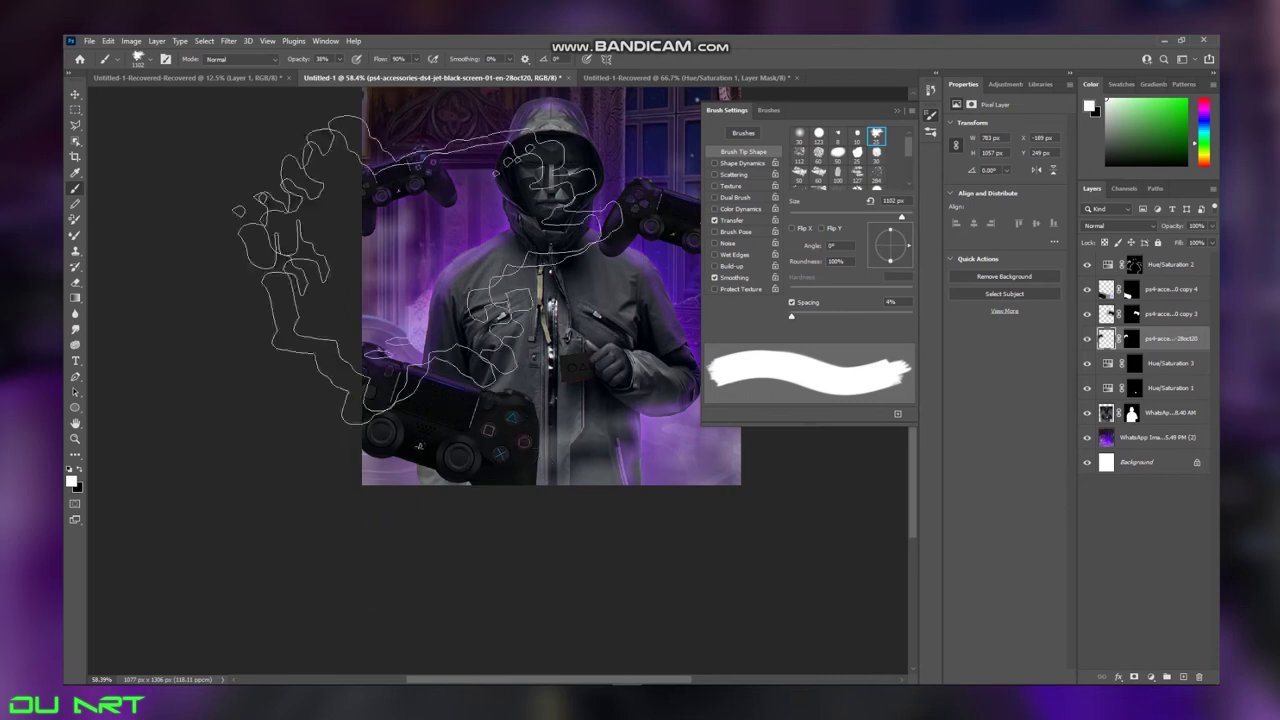
mouse_move(431, 459)
mouse_down()
mouse_move(206, 537)
mouse_move(355, 566)
mouse_up()
key(alt+bracketleft)
key(alt+bracketleft)
Step: Sample a purple from the poster and shrink the placed Squid Game logo to the bottom
alt+click(442, 361)
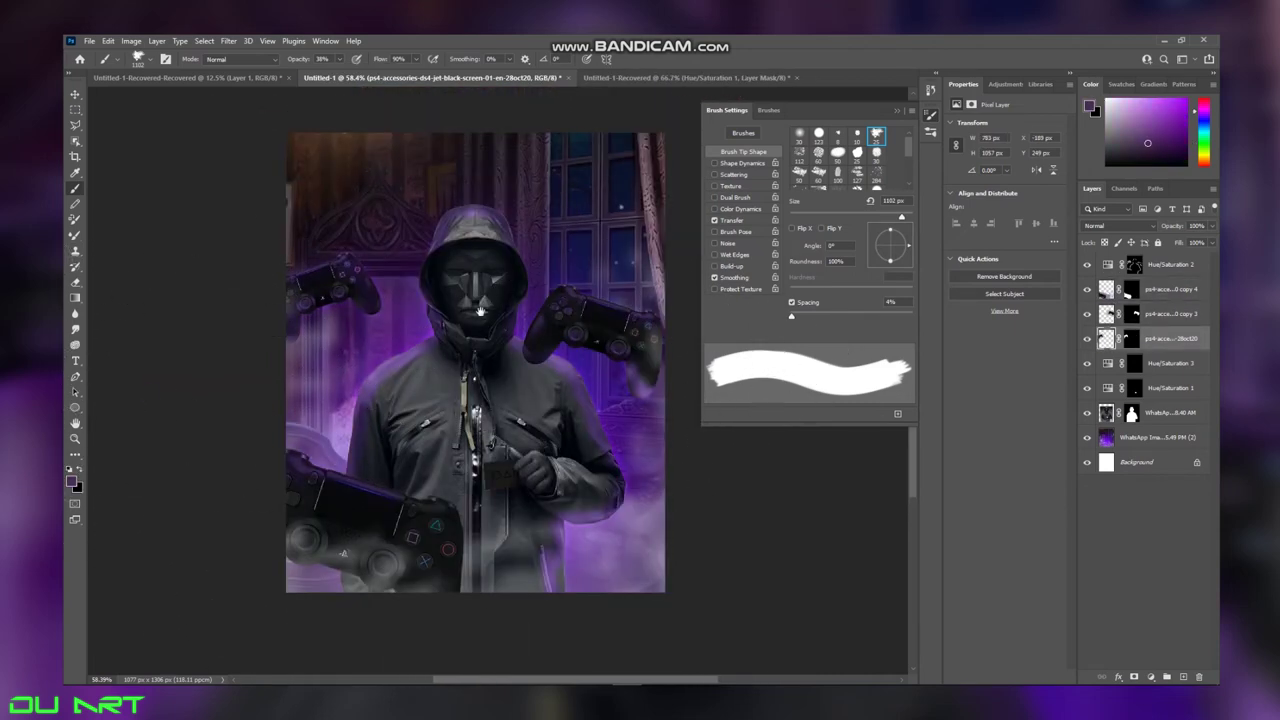
scroll(420, 340, up, 2)
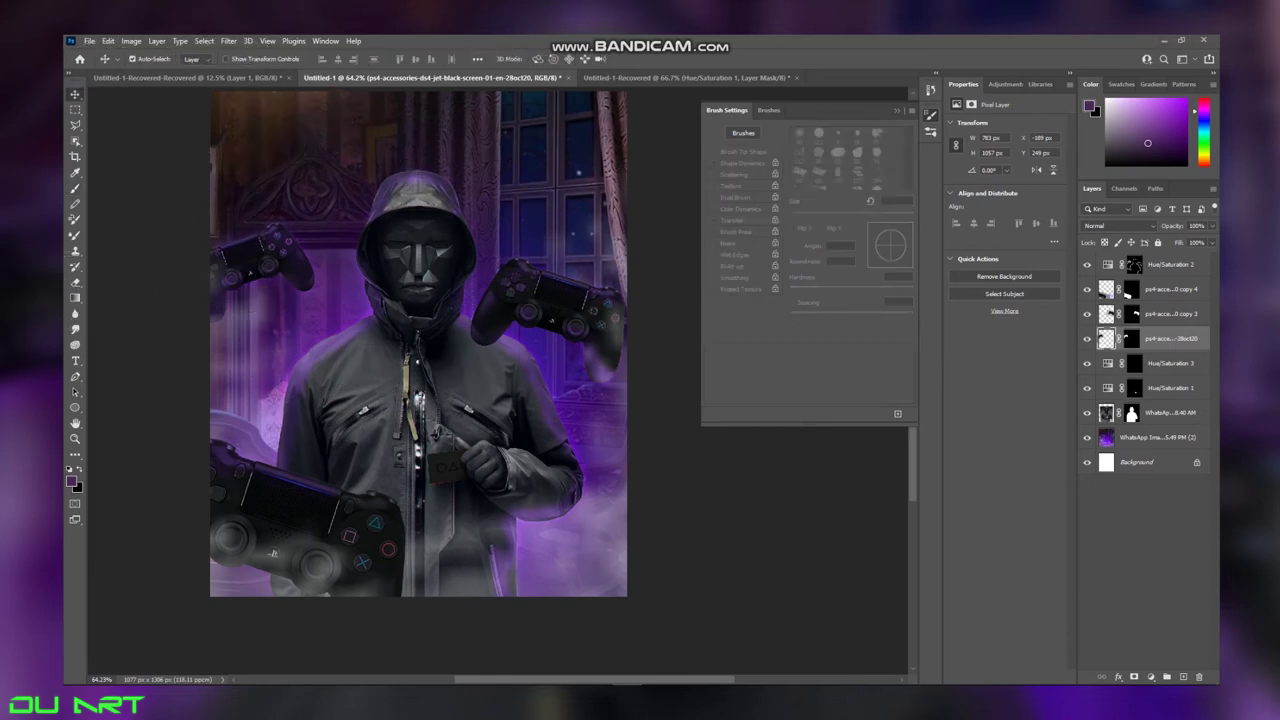
drag(418, 340, 410, 575)
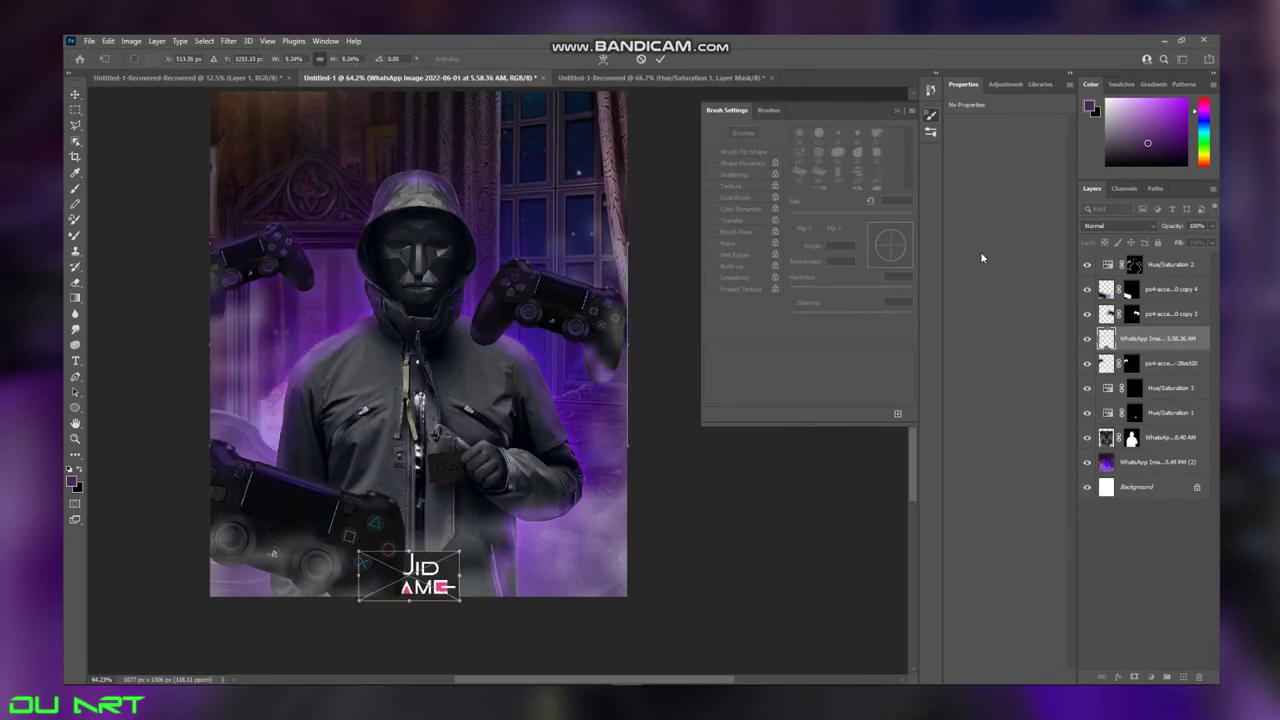
Step: Commit the logo, bring it to the top with Lighter Color blending, and move it bottom-right
key(Return)
key(ctrl+shift+bracketright)
click(1120, 226)
click(1110, 358)
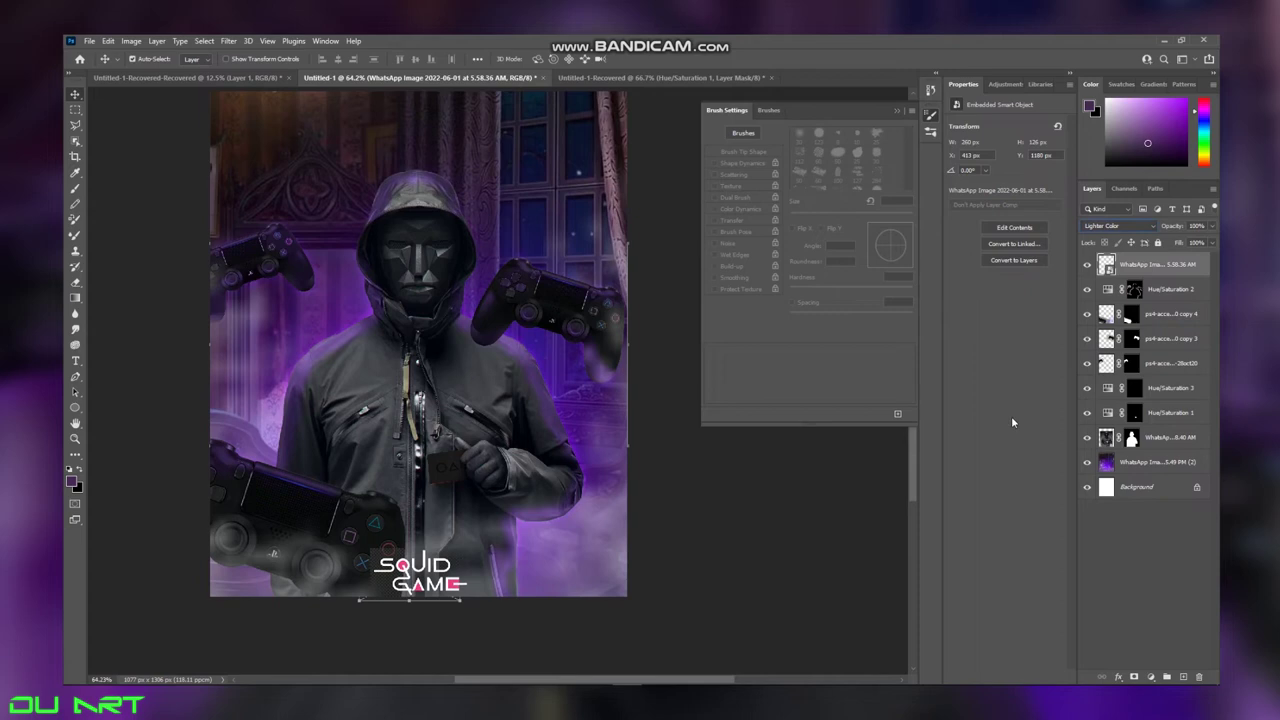
drag(441, 556, 432, 556)
Step: Rasterize the logo layer for erasing stray parts with the Eraser
click(75, 282)
click(405, 527)
click(620, 286)
click(148, 58)
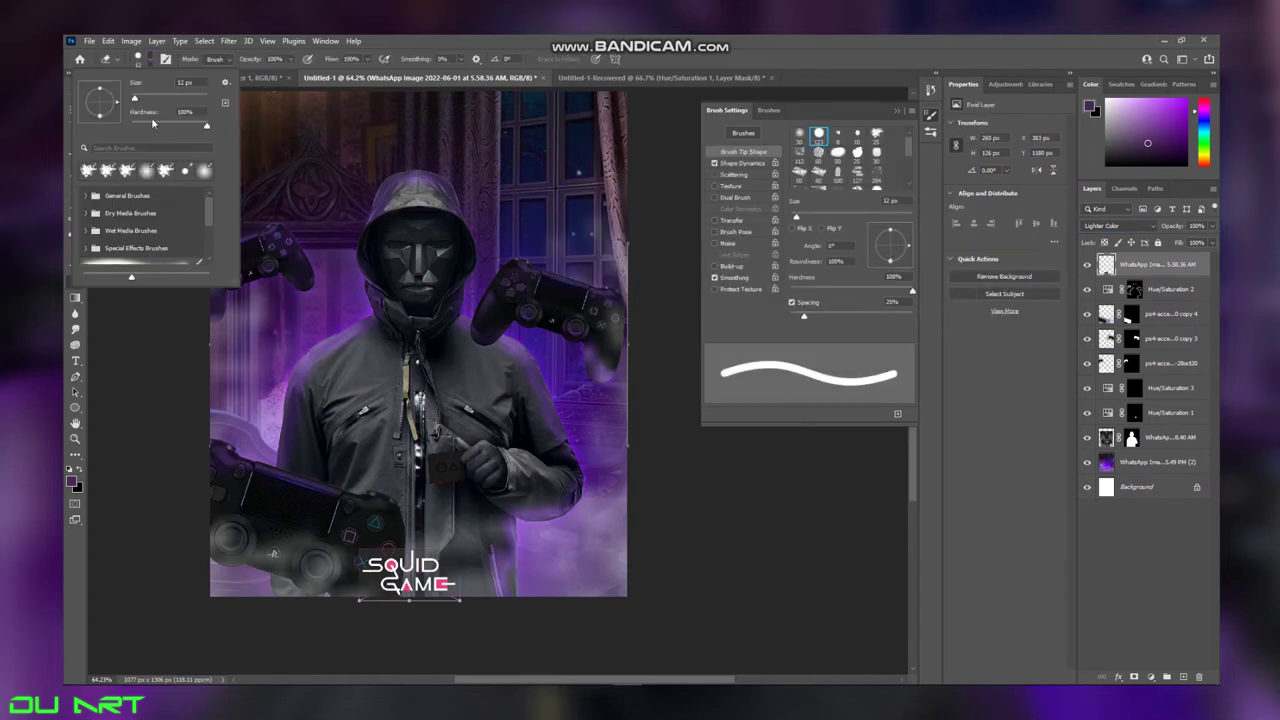
click(367, 532)
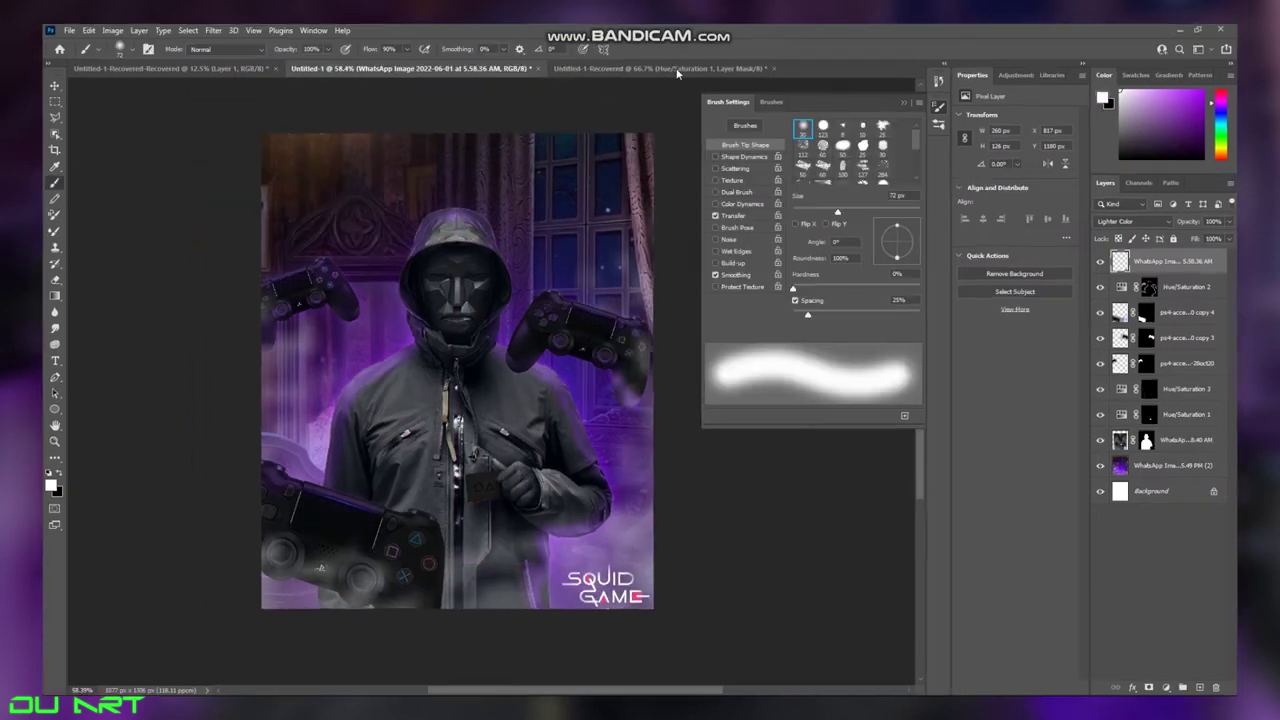
Step: Take the Lasso tool and zoom in on the mask's eye slits
key(l)
scroll(450, 300, up, 3)
scroll(430, 380, up, 3)
scroll(410, 480, up, 3)
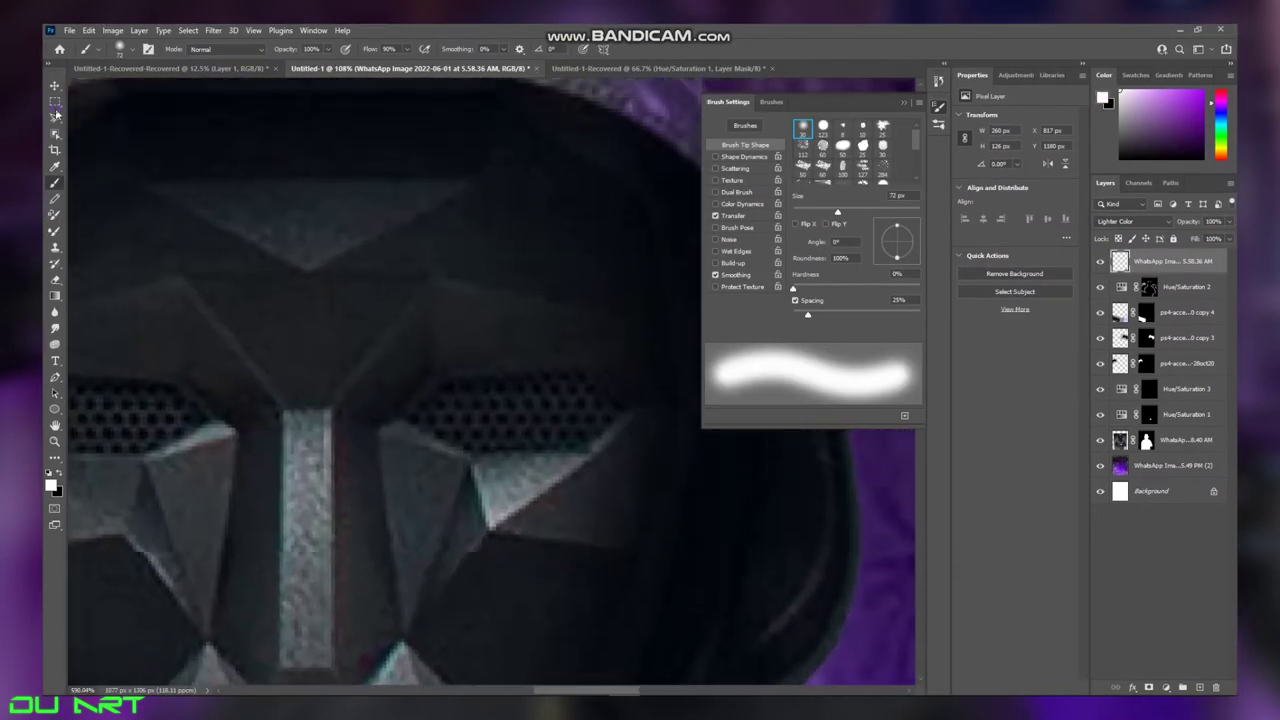
scroll(408, 521, up, 1)
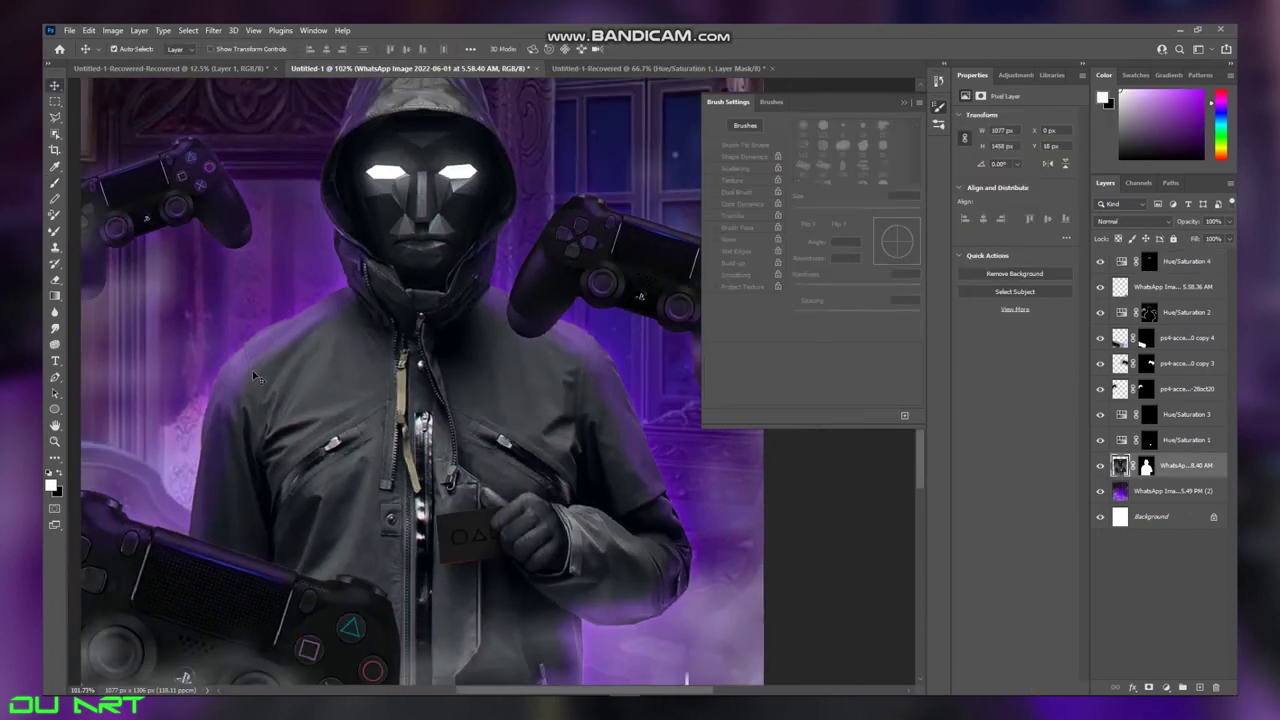
Step: Open the Camera Raw Filter from the Filter menu on the figure layer
click(213, 30)
click(272, 123)
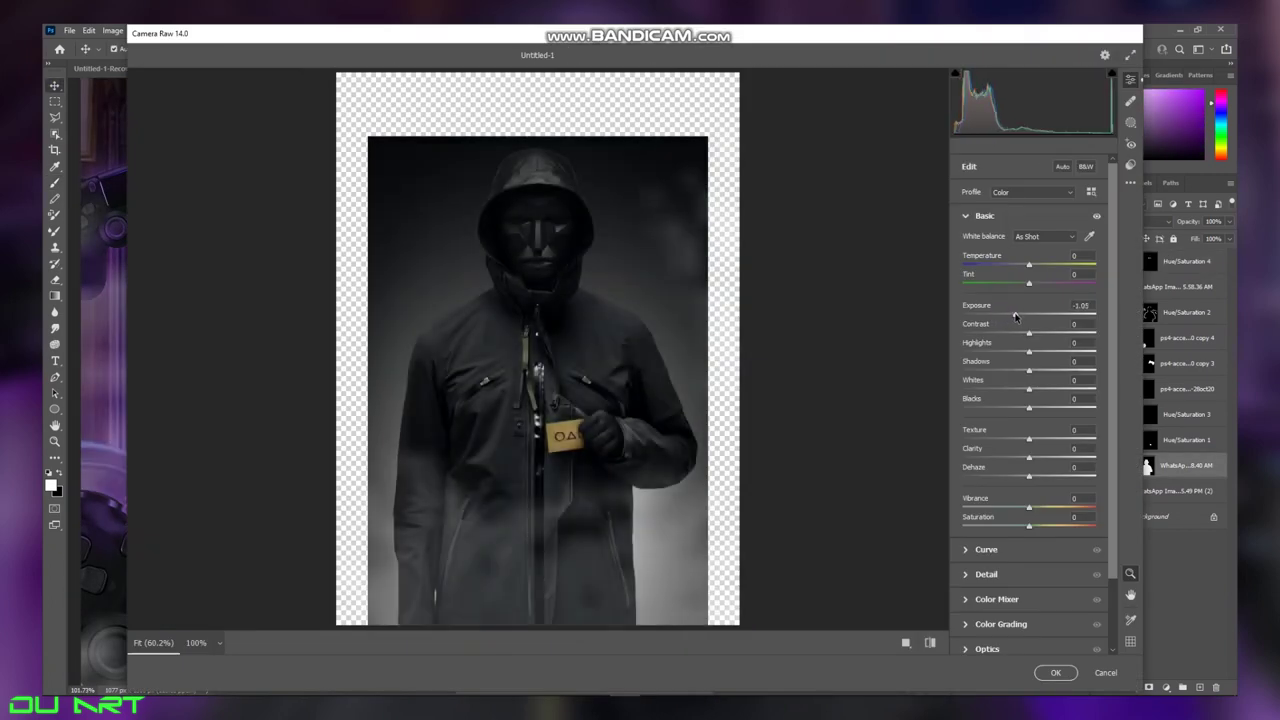